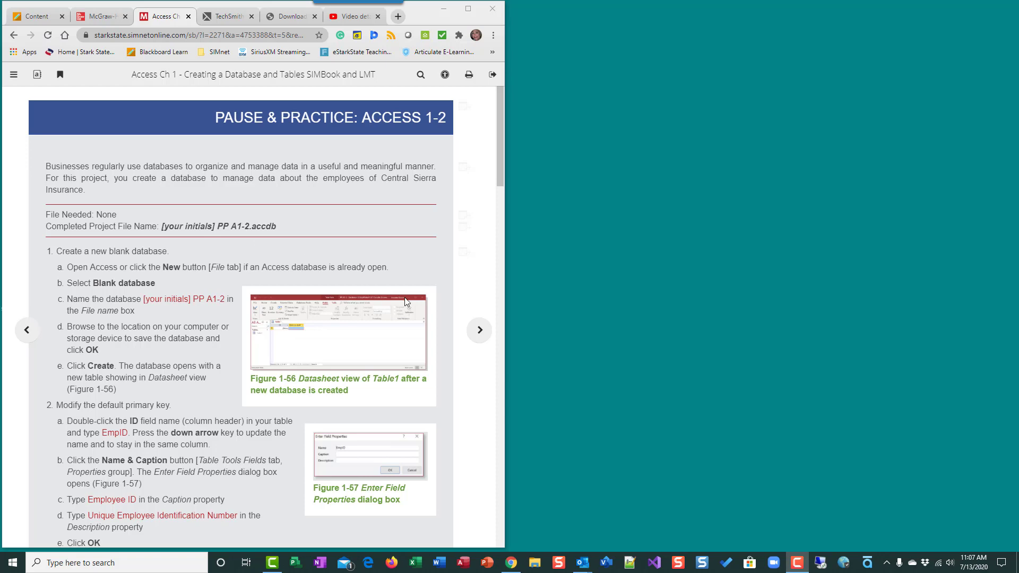
# Step: Page through the textbook to Pause & Practice Access 1-4, then back to the 1-2 instructions
pyautogui.click(477, 332)
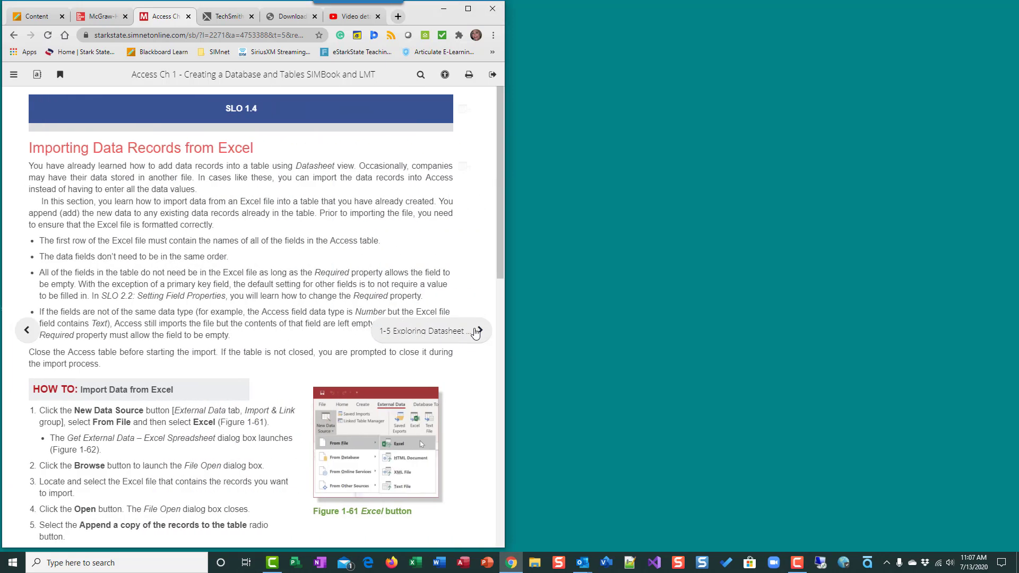
pyautogui.click(476, 331)
pyautogui.click(477, 331)
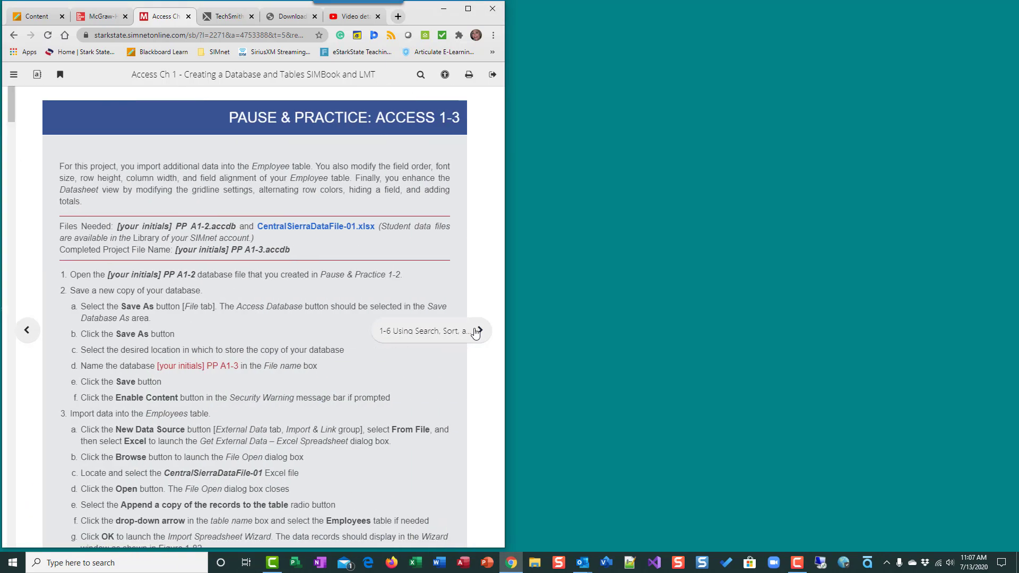
pyautogui.click(477, 332)
pyautogui.click(477, 331)
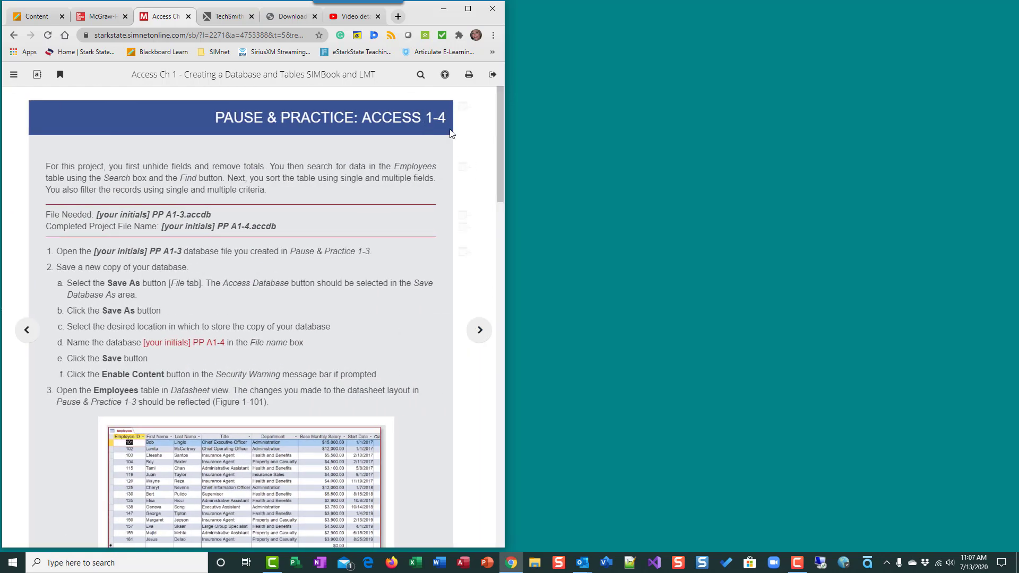
pyautogui.click(27, 332)
pyautogui.click(29, 333)
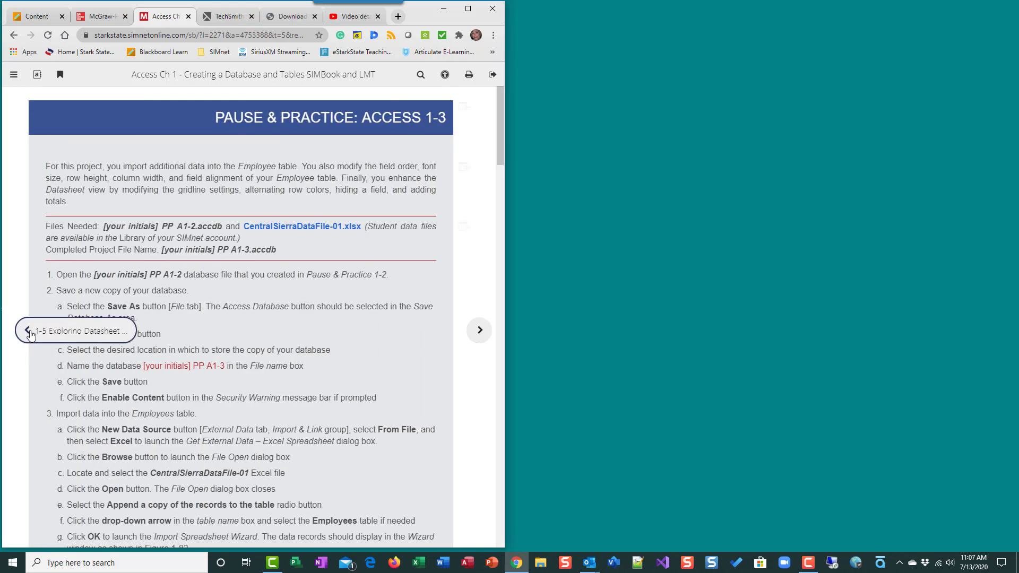
pyautogui.click(29, 333)
pyautogui.click(29, 332)
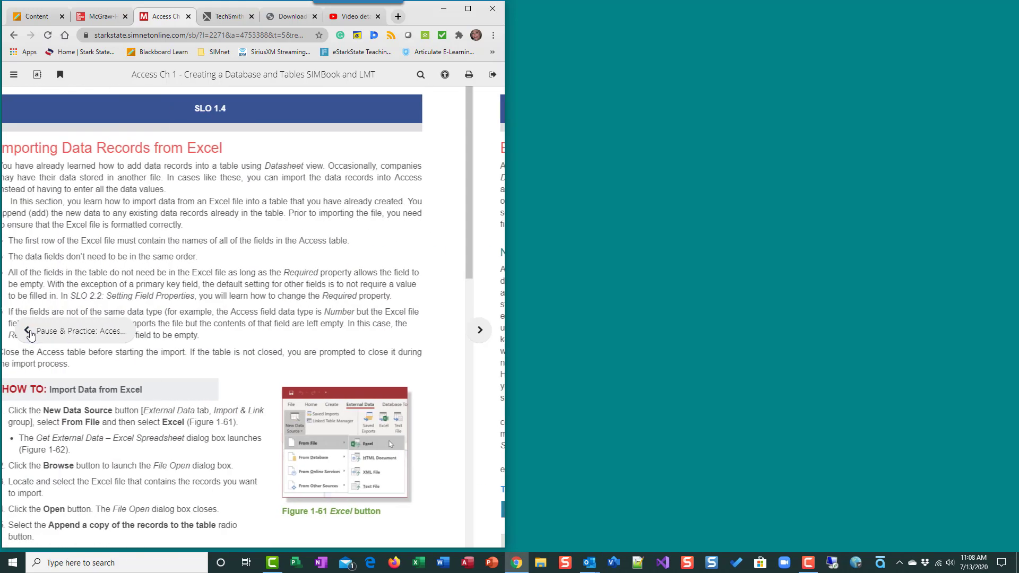
pyautogui.click(29, 332)
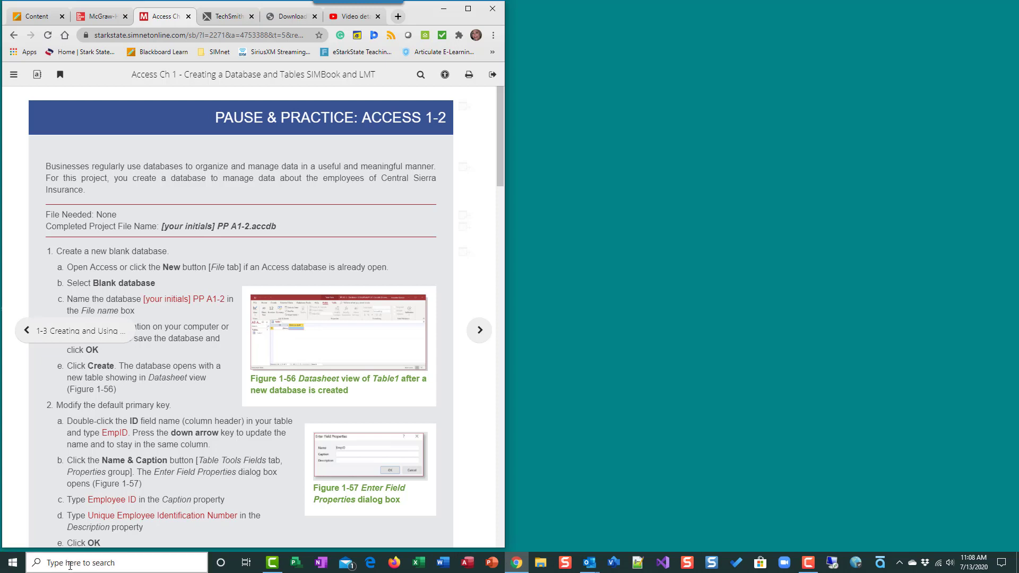
# Step: Launch Access and start a new blank database
pyautogui.click(471, 567)
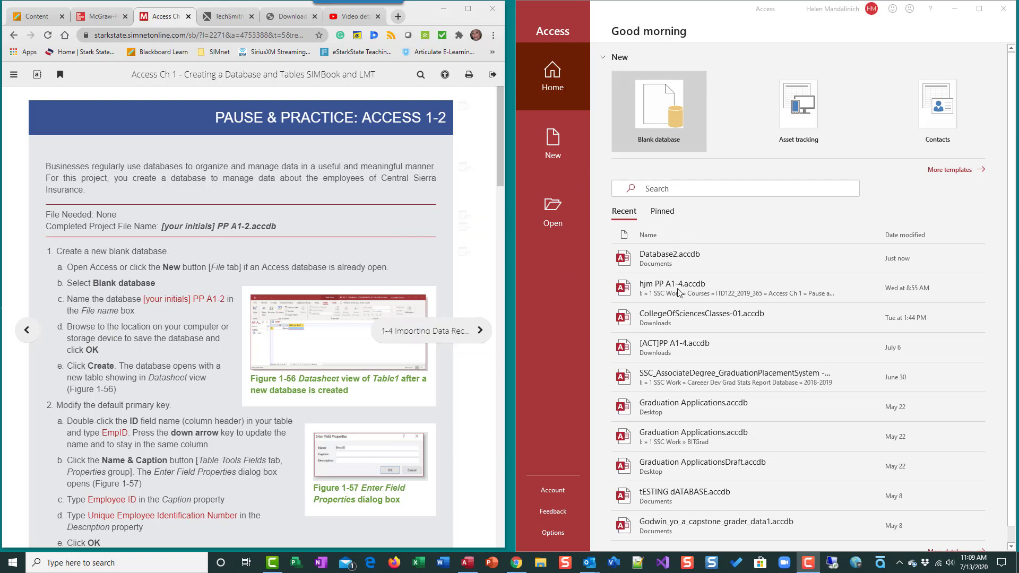
pyautogui.click(548, 141)
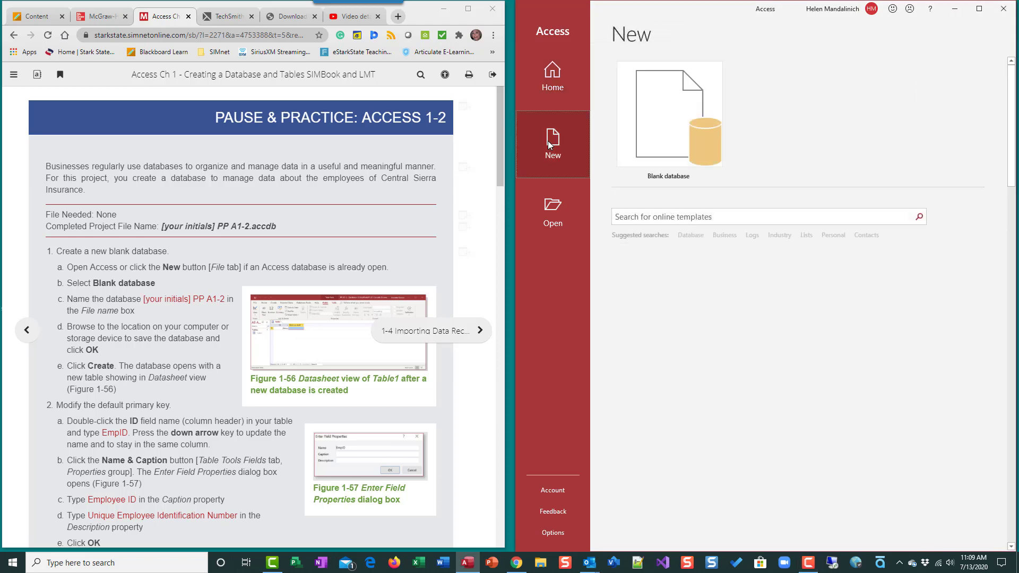
pyautogui.click(655, 158)
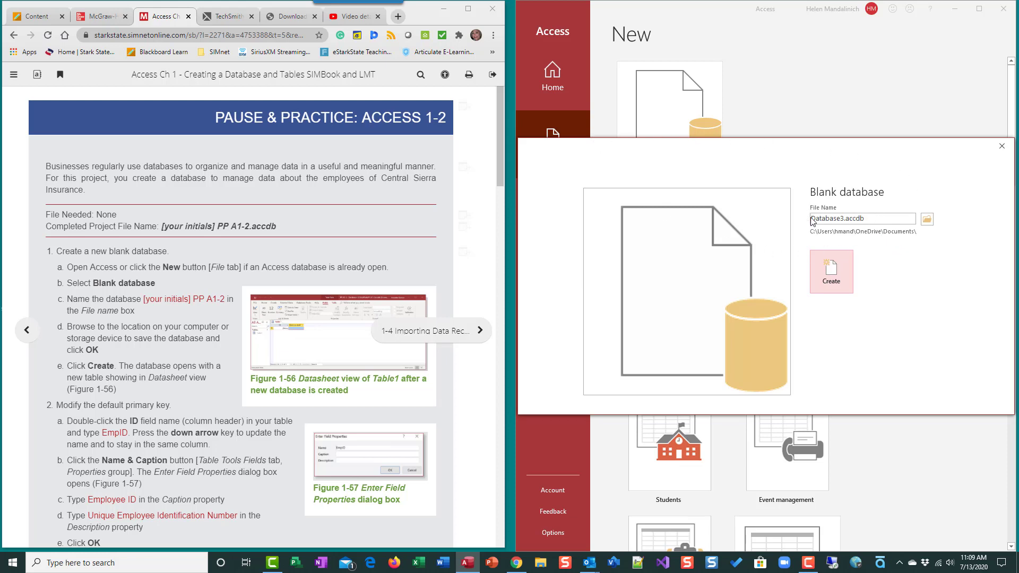
# Step: Name the database with your initials plus 'PP A1-4', place it on the Desktop, and create it
pyautogui.click(877, 219)
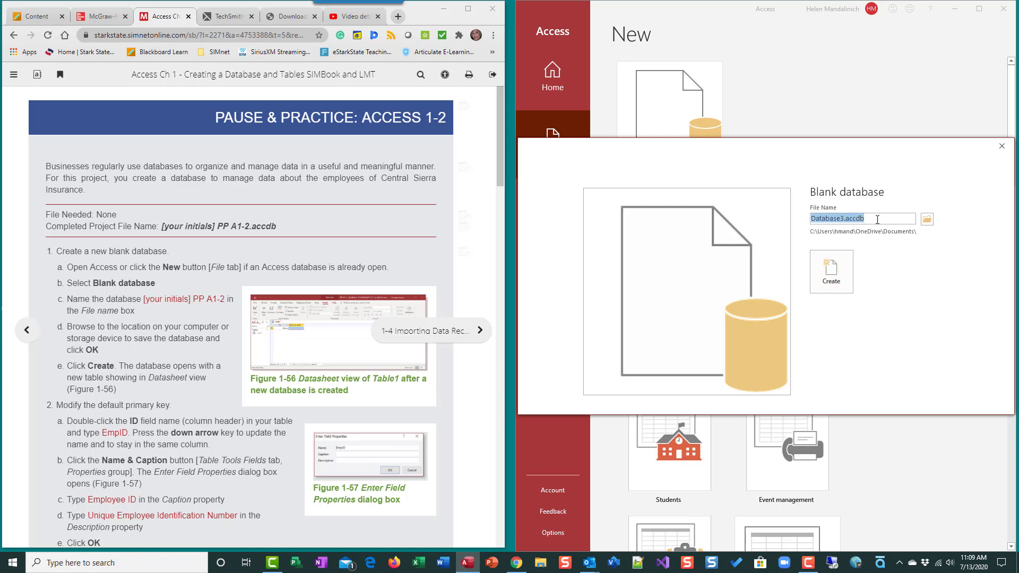
pyautogui.write('hjm PP A1-4')
pyautogui.click(927, 220)
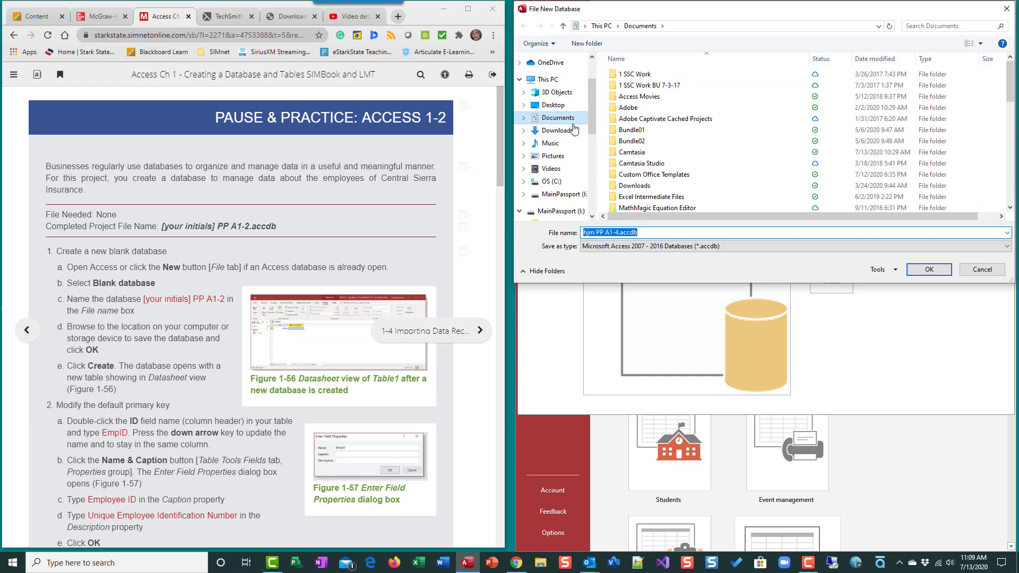
pyautogui.click(554, 105)
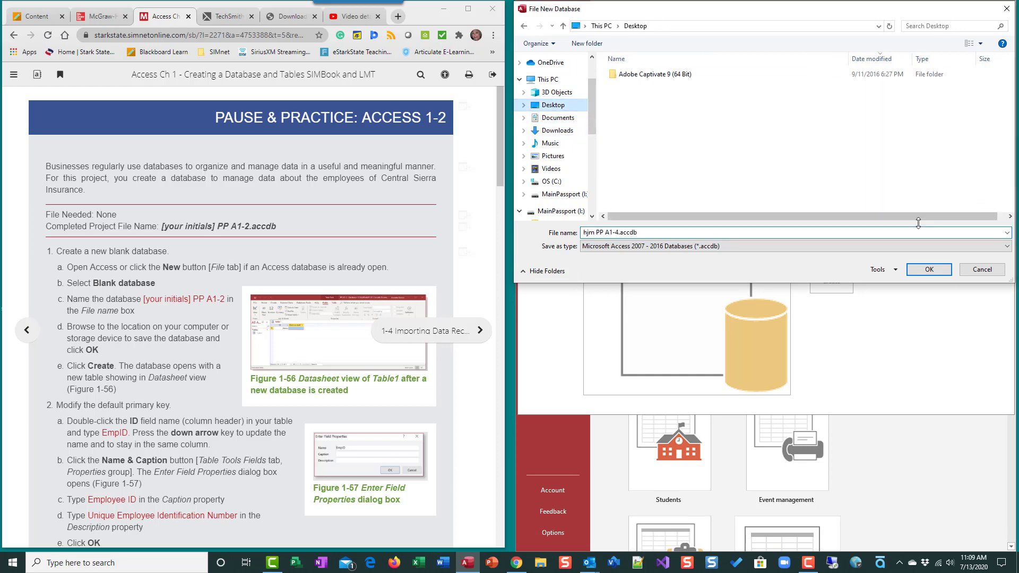
pyautogui.click(930, 270)
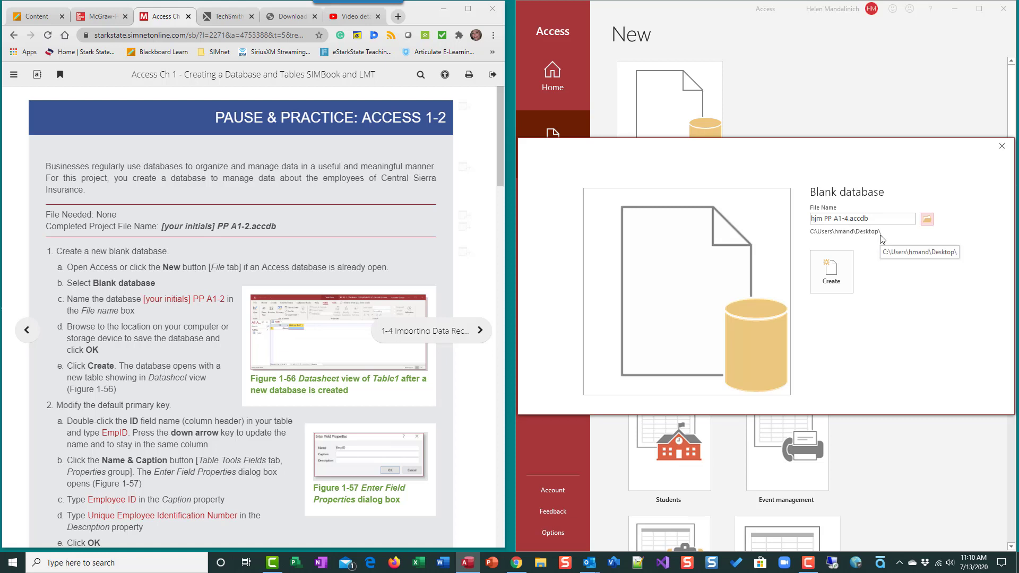
pyautogui.click(846, 275)
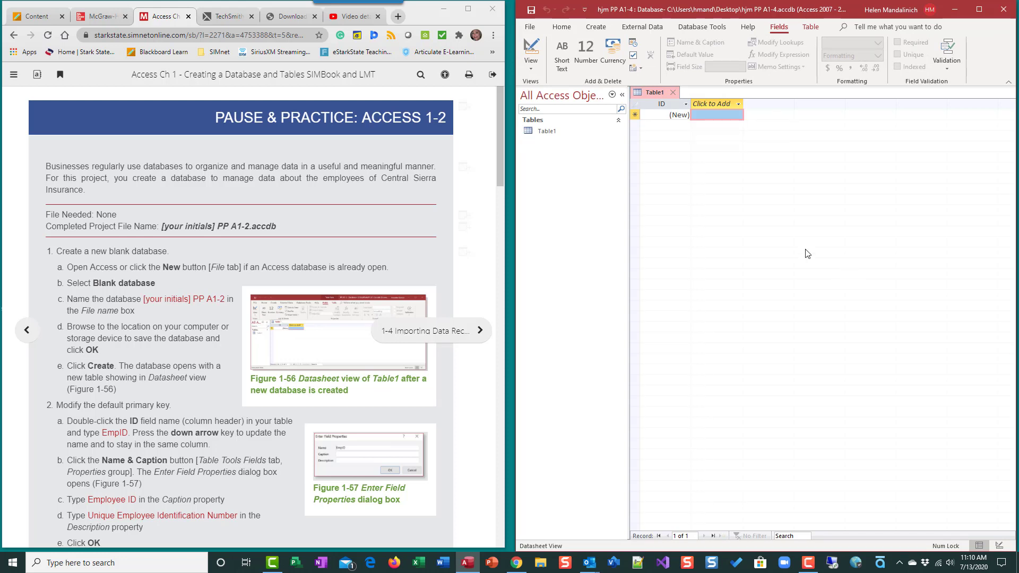
pyautogui.scroll(-5, 179, 365)
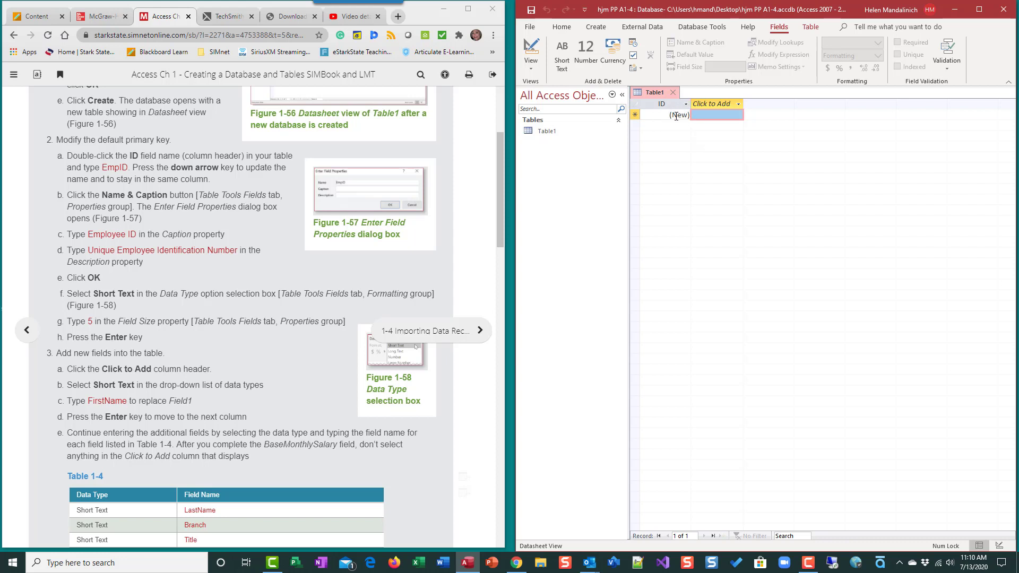
pyautogui.click(676, 117)
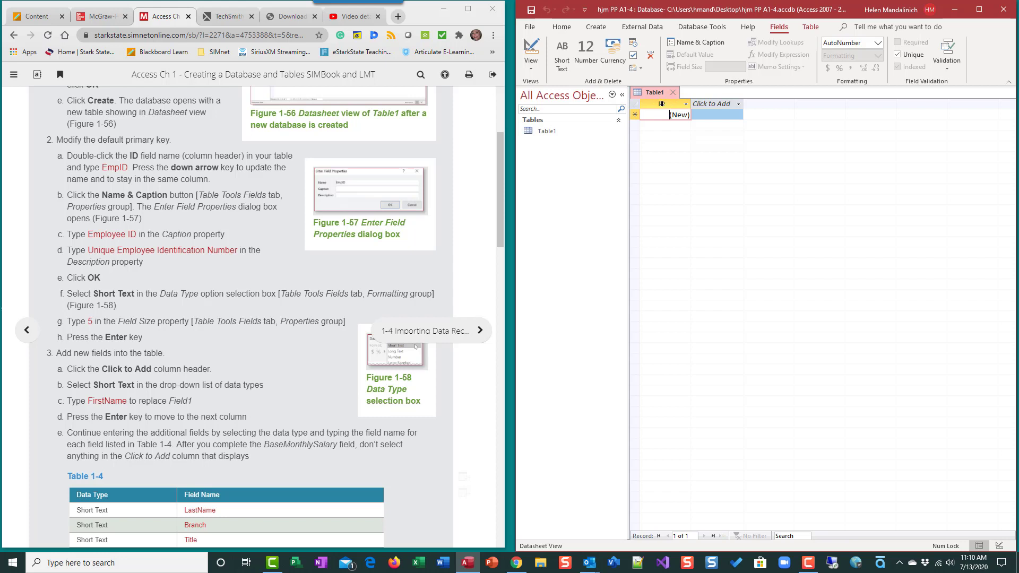
# Step: Rename the ID field to EmpID and bring up its name and caption properties
pyautogui.doubleClick(663, 104)
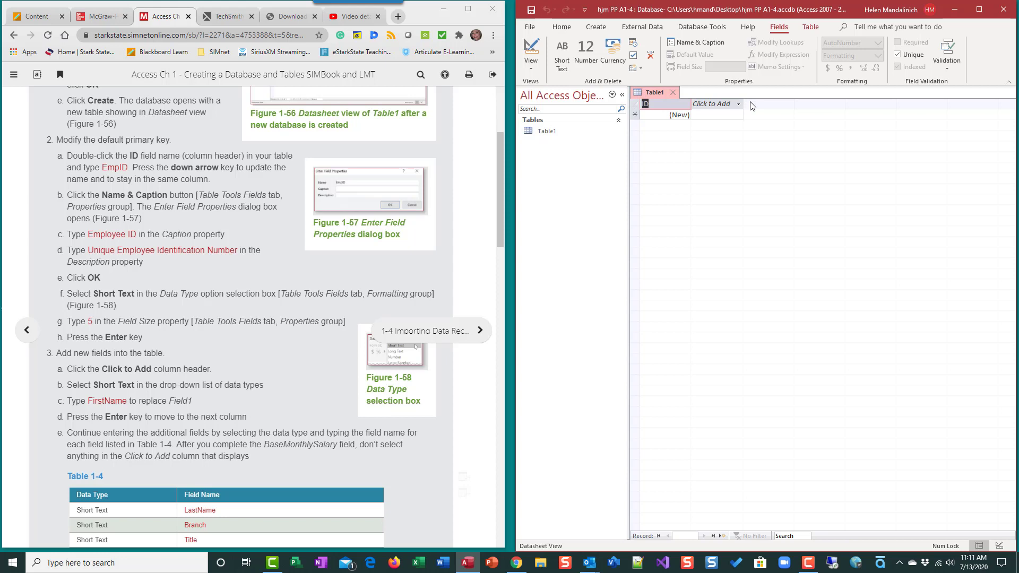
pyautogui.write('EmpID')
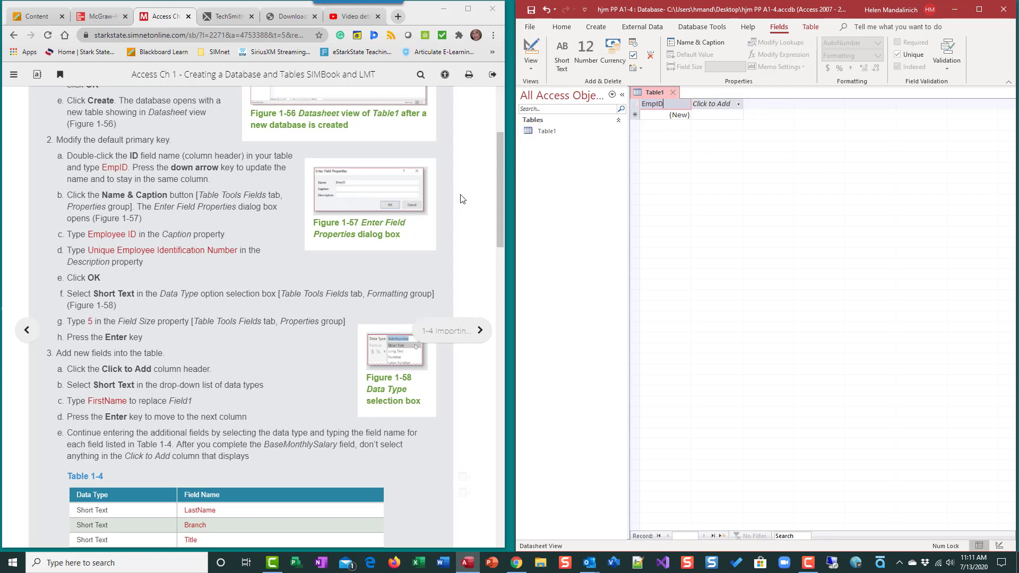
pyautogui.press('Down')
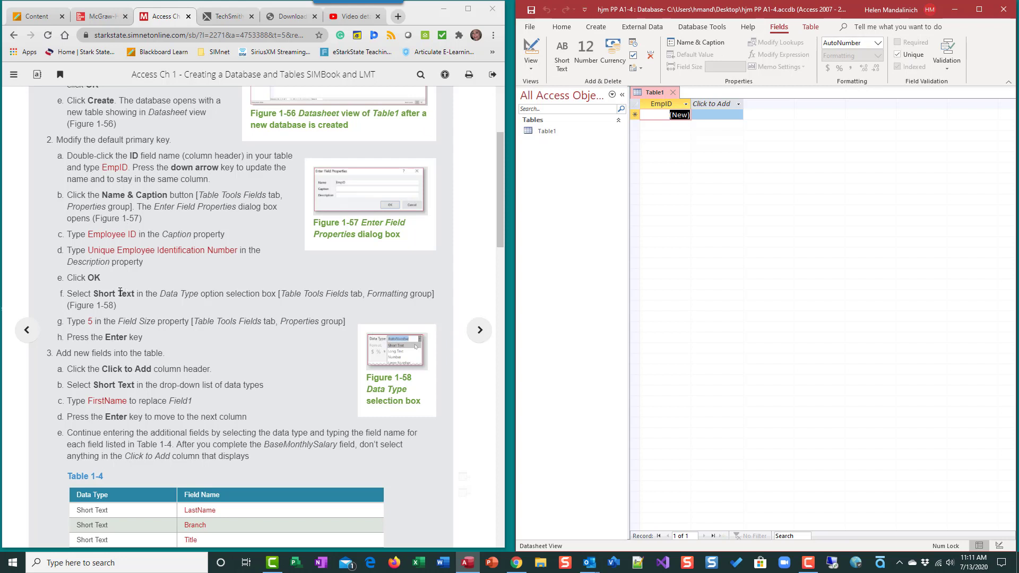
pyautogui.click(719, 42)
# Step: Give EmpID the caption 'Employee ID' and description 'Unique Employee Identification Number'
pyautogui.click(732, 275)
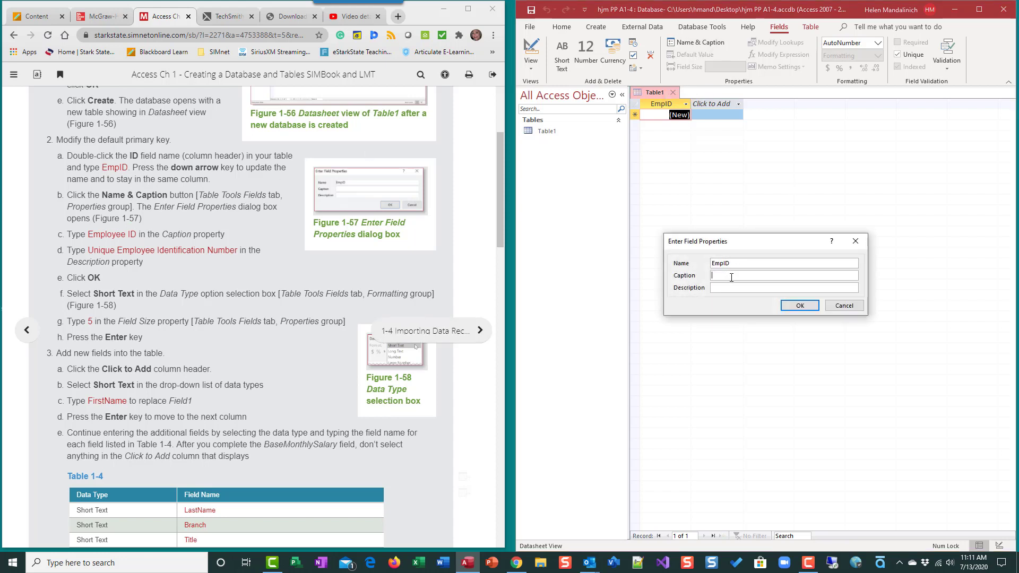
pyautogui.write('Employee ID')
pyautogui.press('Tab')
pyautogui.write('Unique Employee Identification Number')
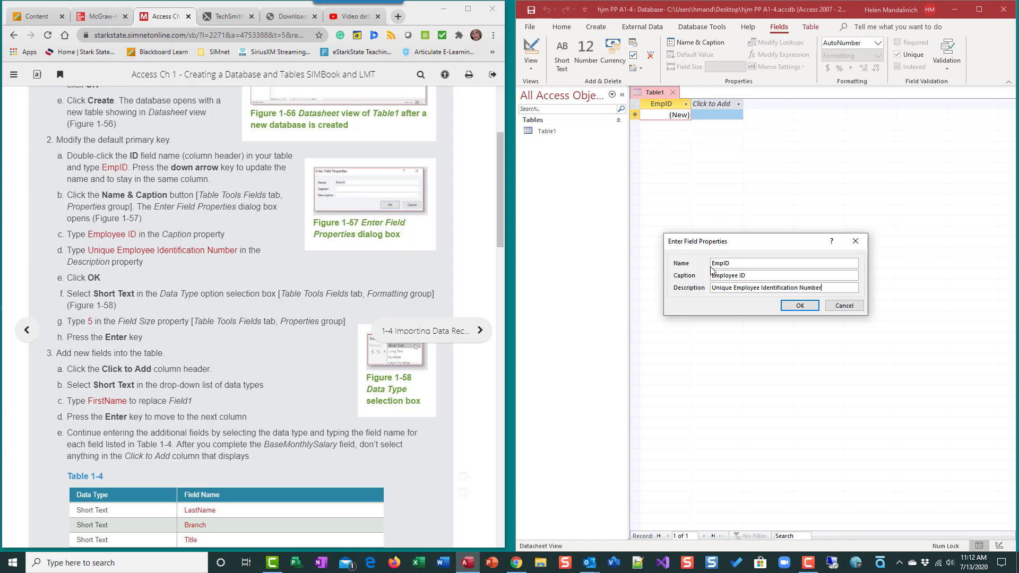
pyautogui.click(800, 306)
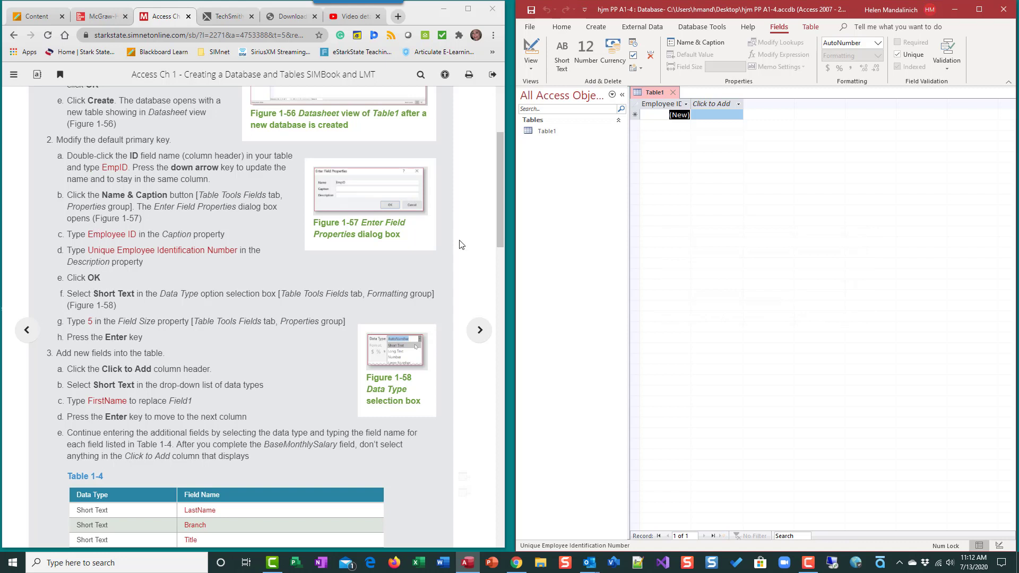
# Step: Change EmpID to the Short Text data type and reduce its field size from 255 to 5
pyautogui.click(877, 42)
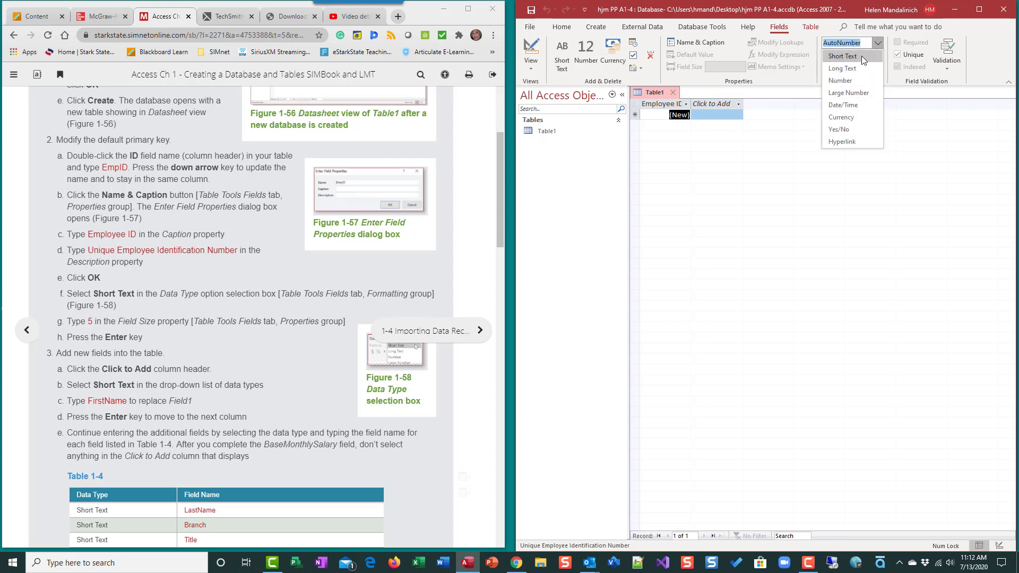
pyautogui.click(862, 55)
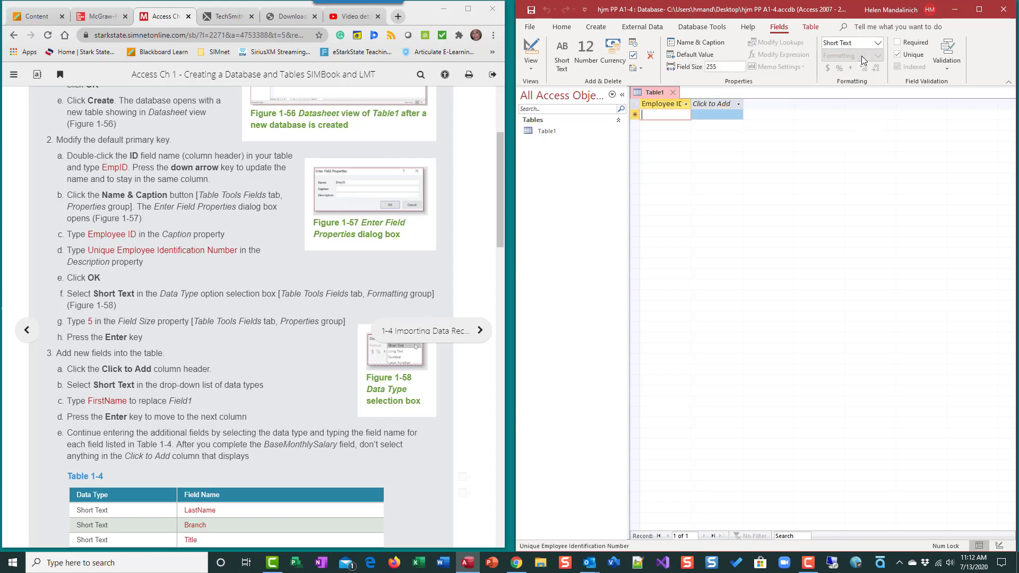
pyautogui.click(733, 67)
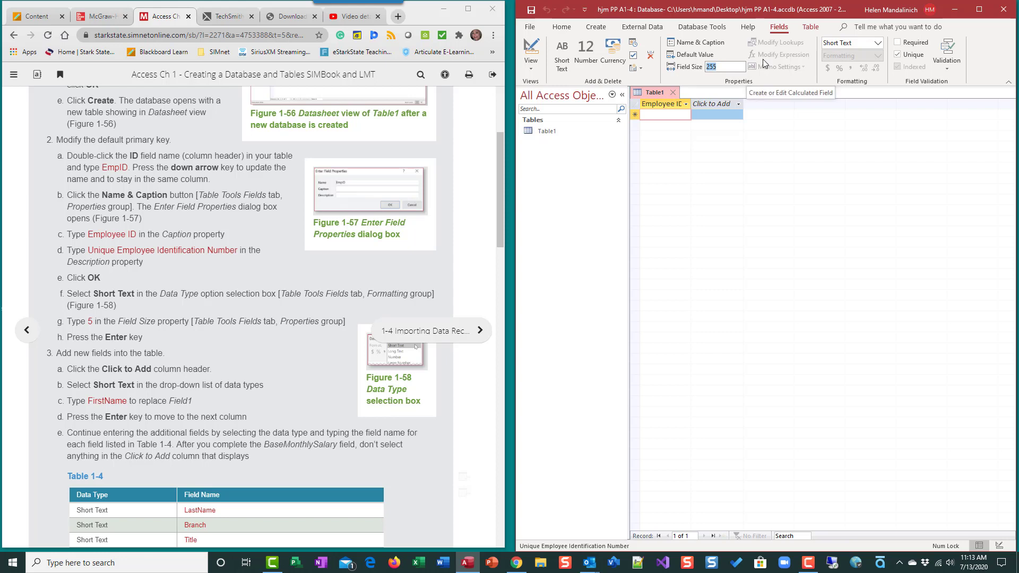
pyautogui.write('5')
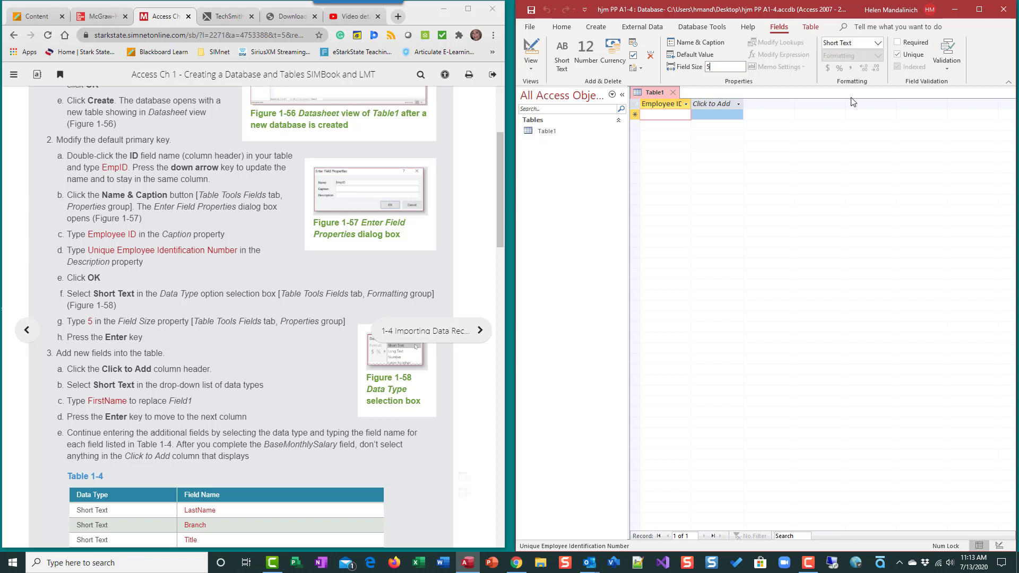
pyautogui.press('Return')
# Step: Add Short Text fields named FirstName and LastName
pyautogui.click(715, 103)
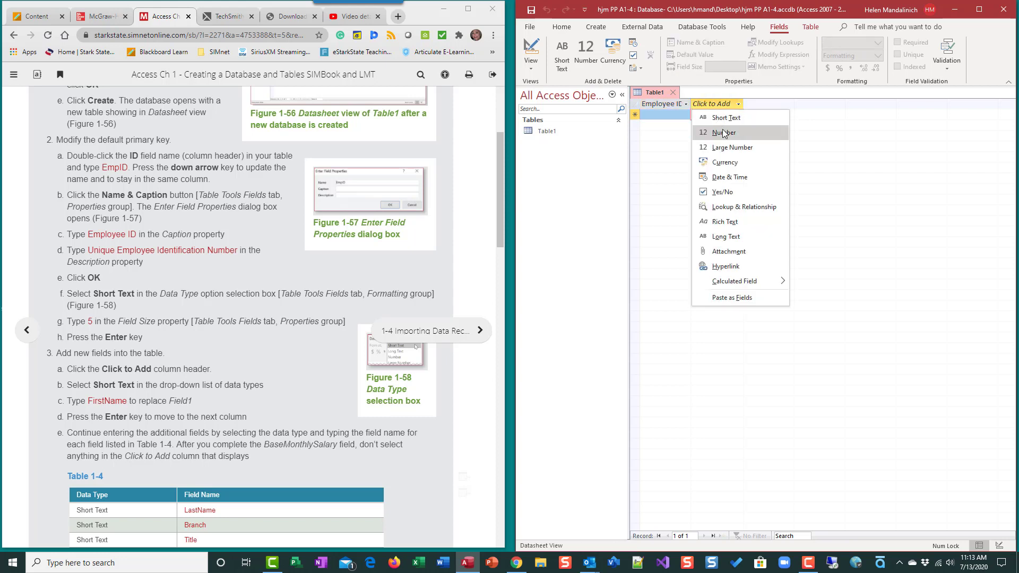
pyautogui.click(725, 118)
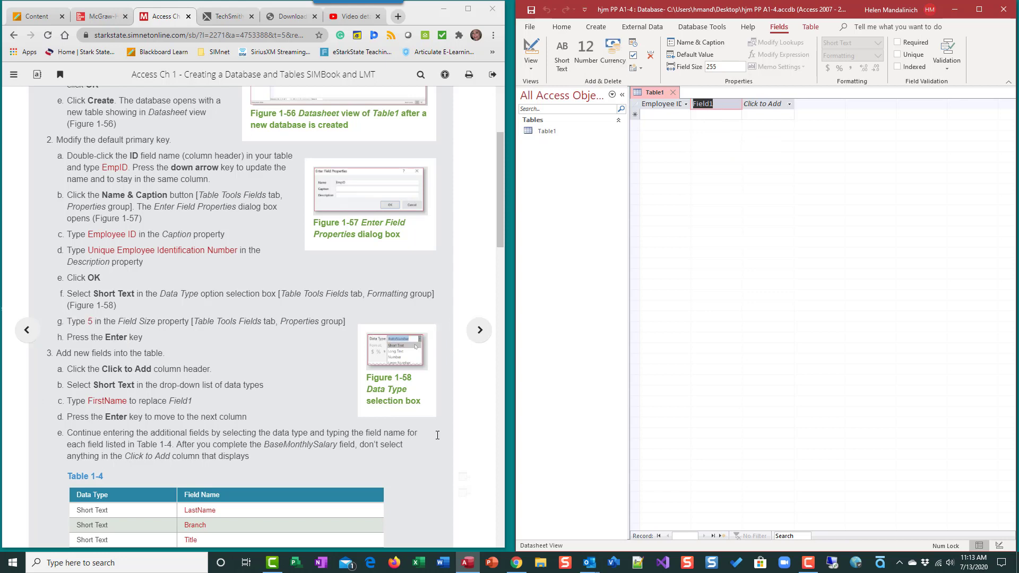
pyautogui.write('FirstName')
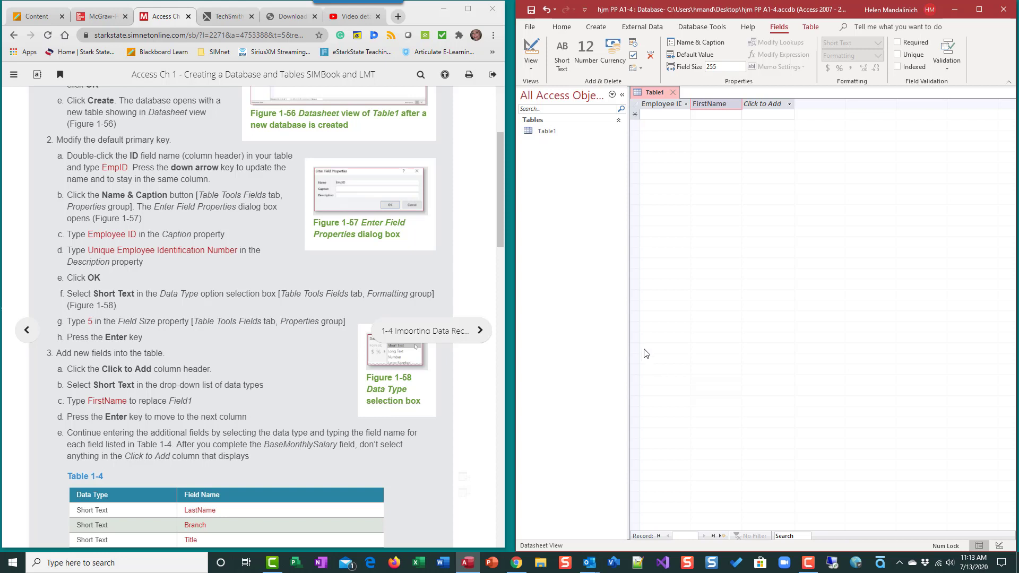
pyautogui.press('Return')
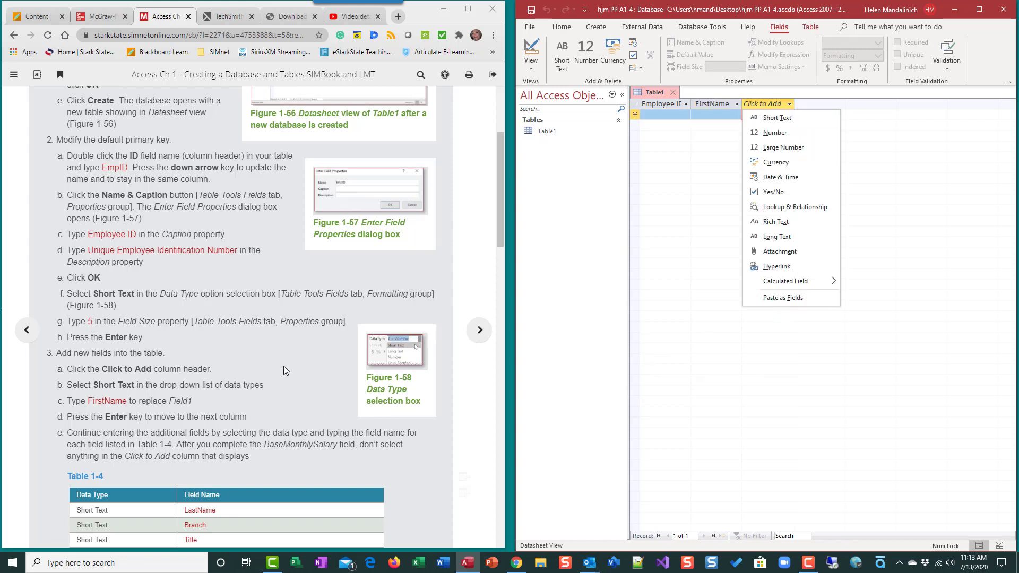
pyautogui.scroll(-5, 283, 366)
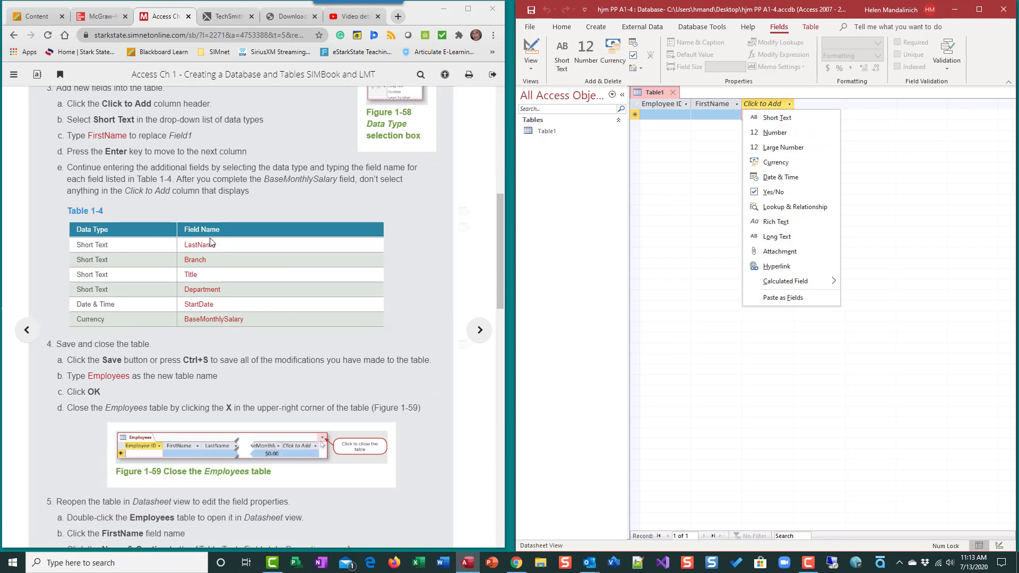
pyautogui.click(801, 118)
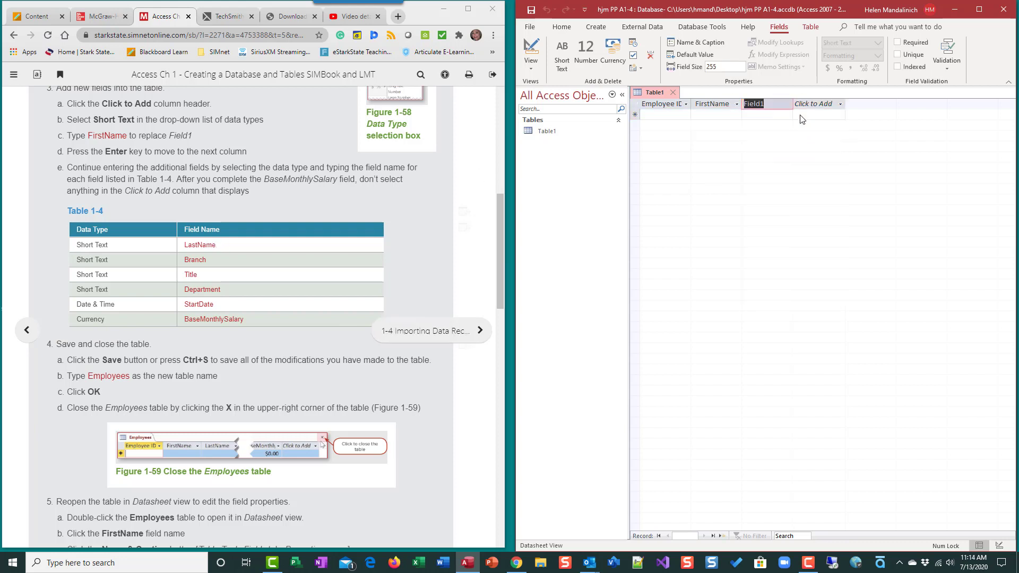
pyautogui.write('LastnName')
pyautogui.press('Return')
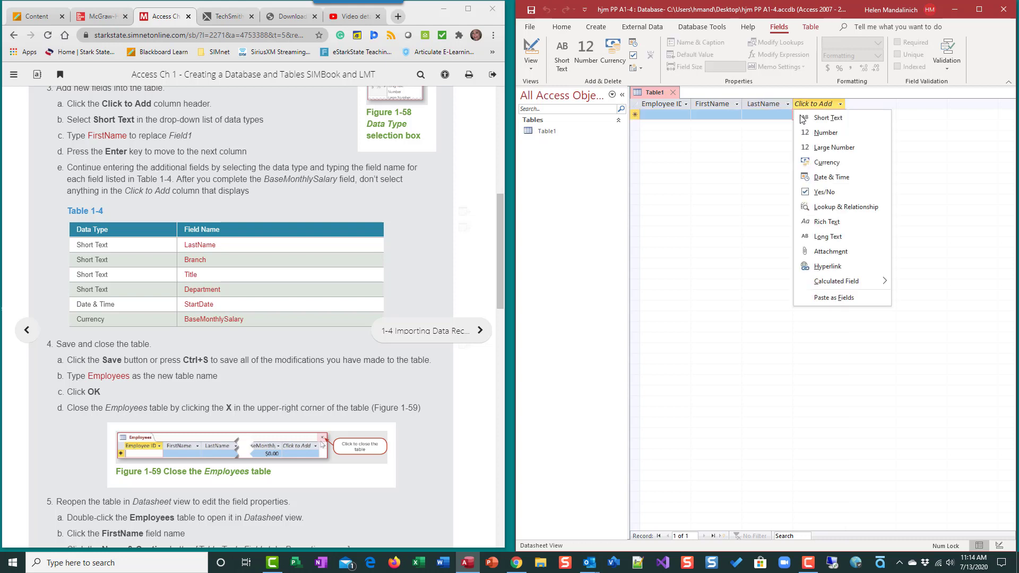
# Step: Add Short Text fields named Branch, Title and Department
pyautogui.click(830, 117)
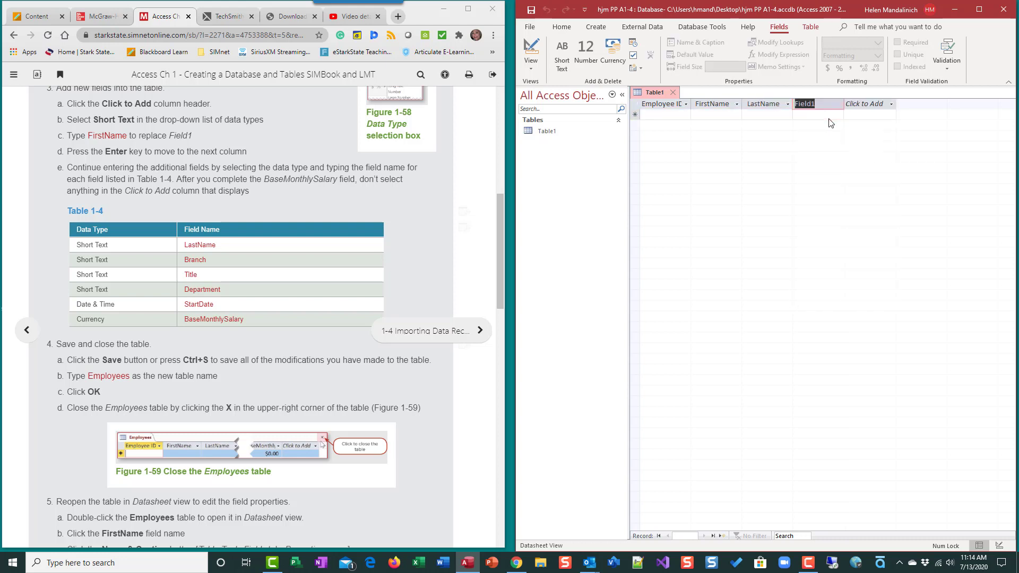
pyautogui.write('Branch')
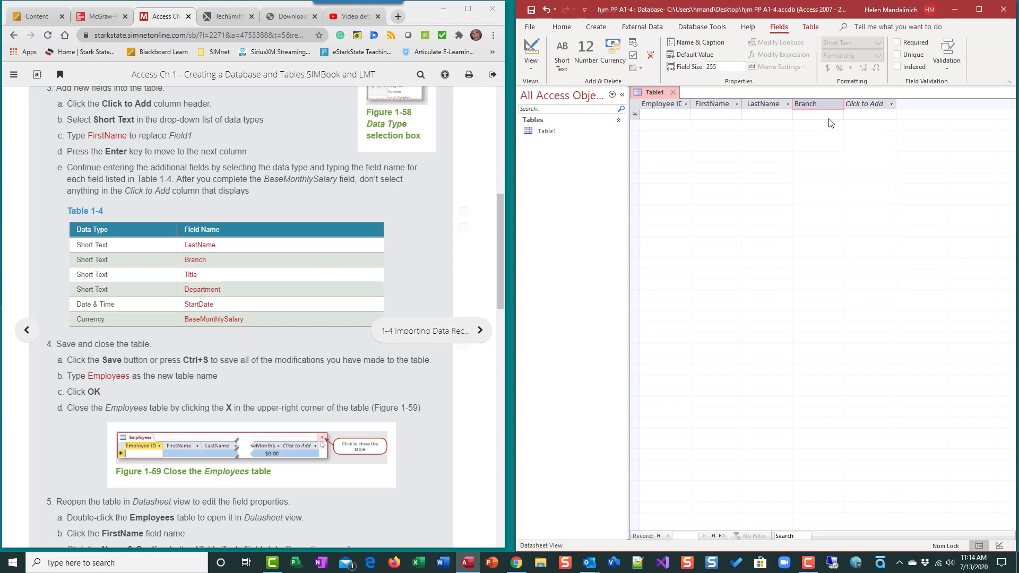
pyautogui.press('Return')
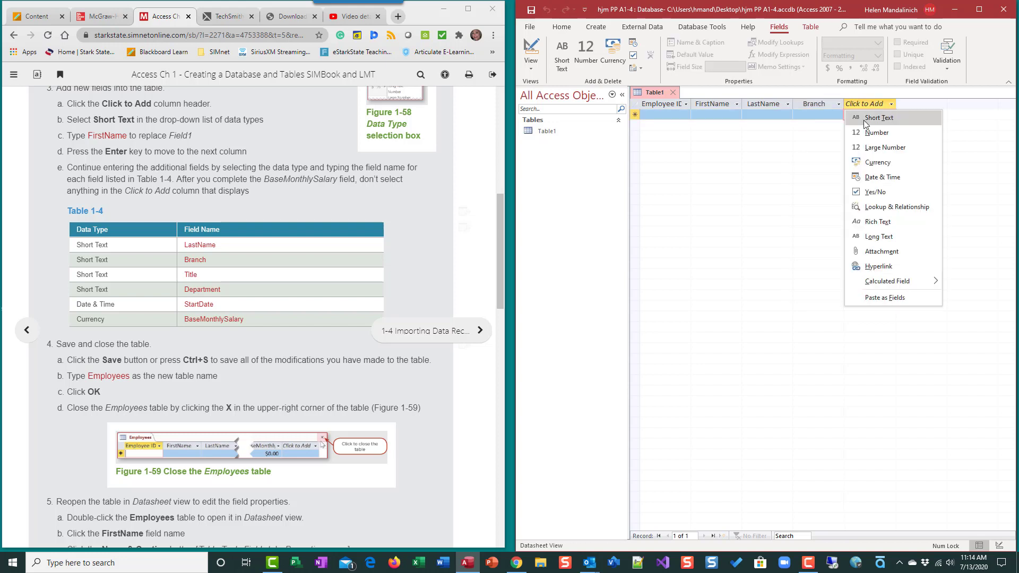
pyautogui.click(864, 122)
pyautogui.write('Title')
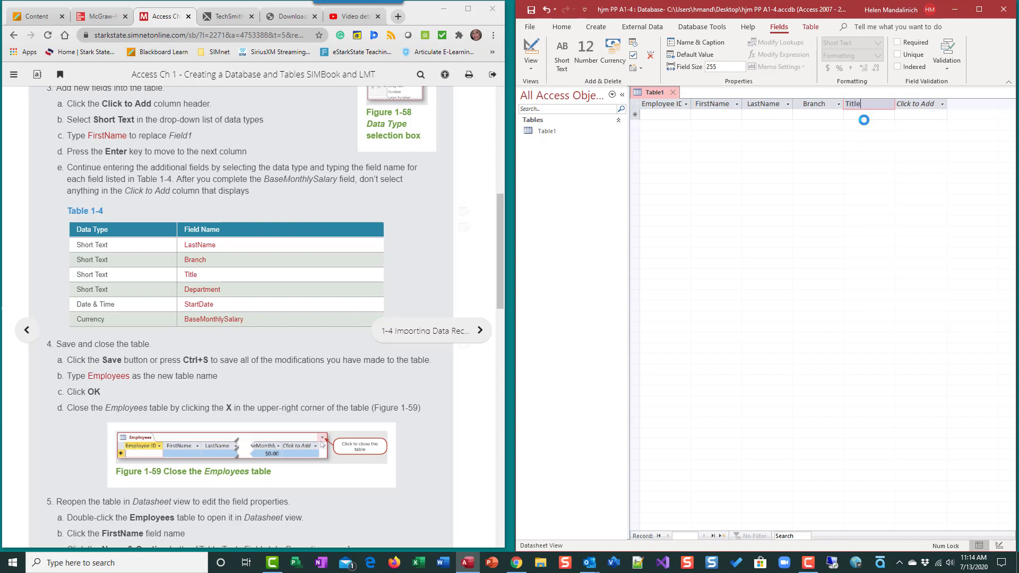
pyautogui.press('Return')
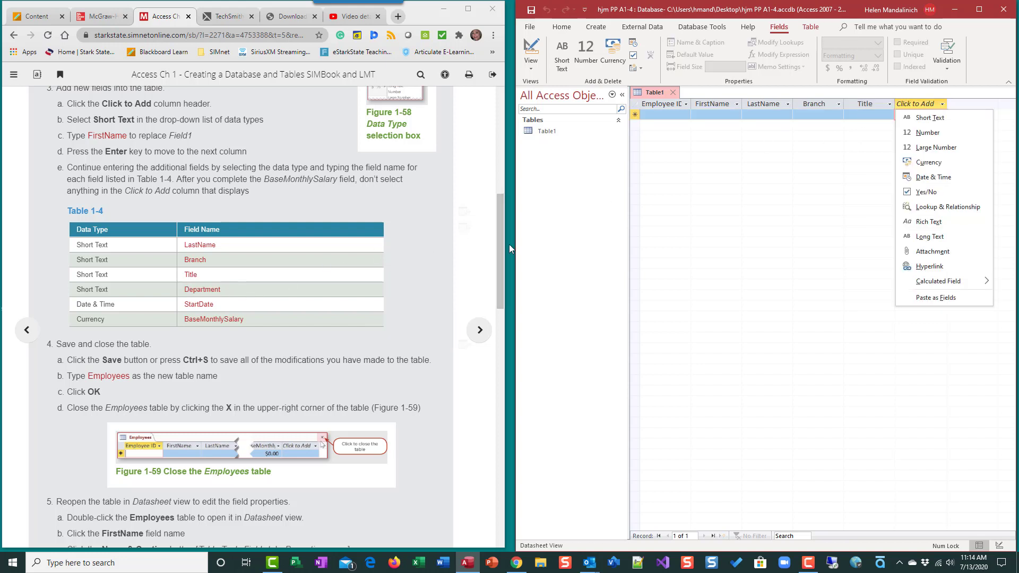
pyautogui.click(930, 118)
pyautogui.write('Dept')
pyautogui.write('artment')
pyautogui.press('Return')
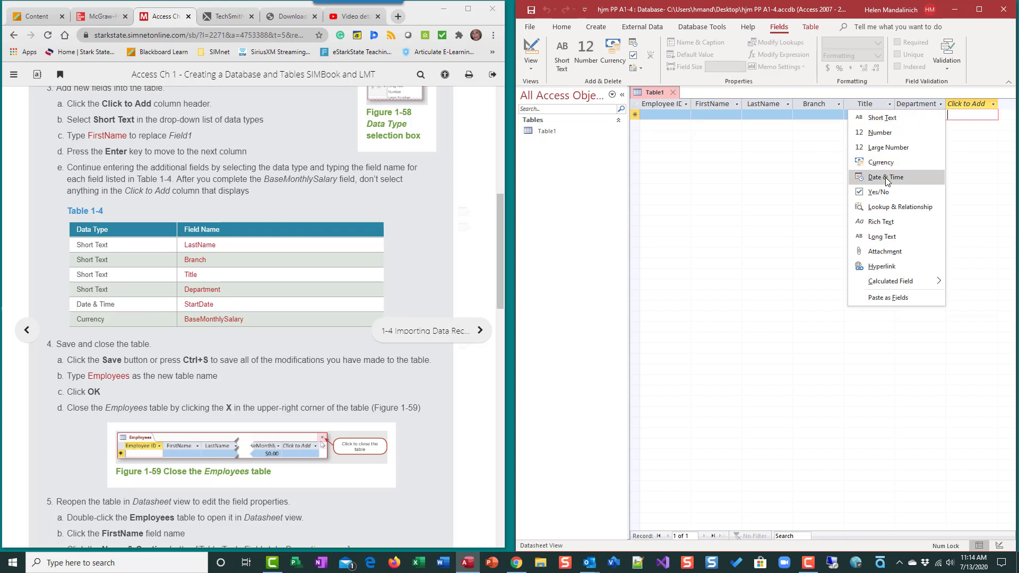
# Step: Add a Date & Time field StartDate and a Currency field BaseMonthlySalary
pyautogui.click(886, 177)
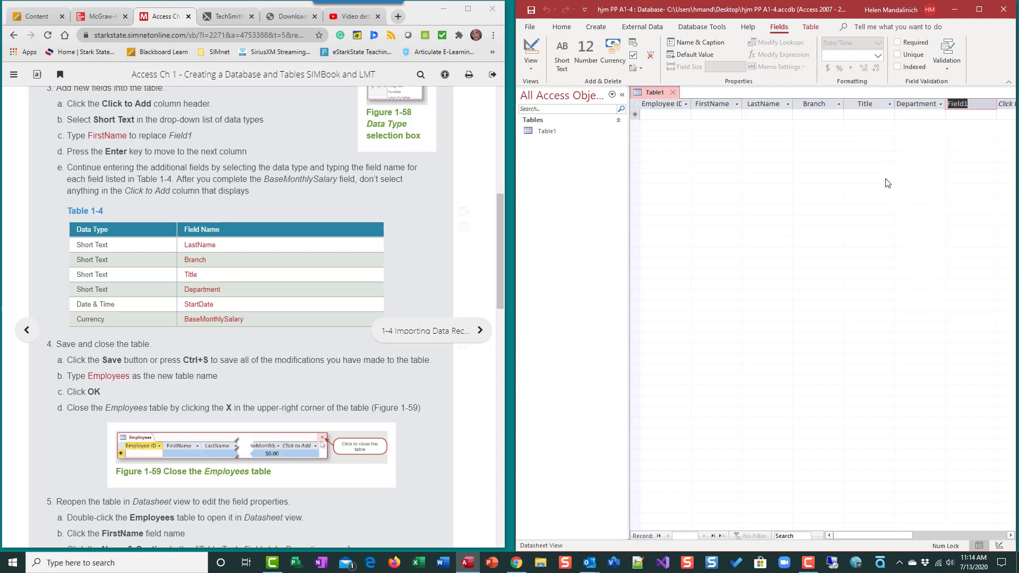
pyautogui.write('StartDate')
pyautogui.press('Return')
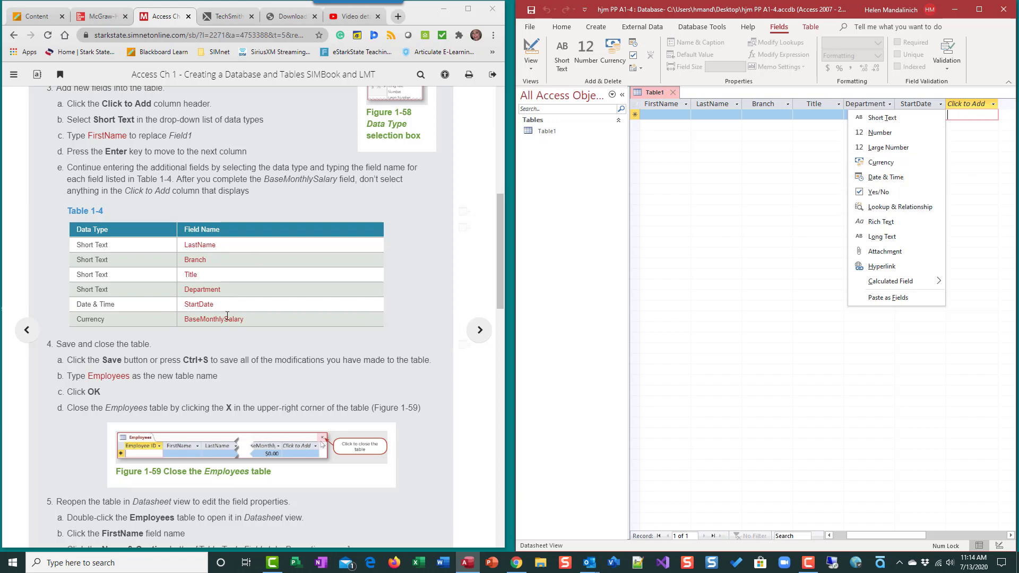
pyautogui.click(914, 164)
pyautogui.write('C')
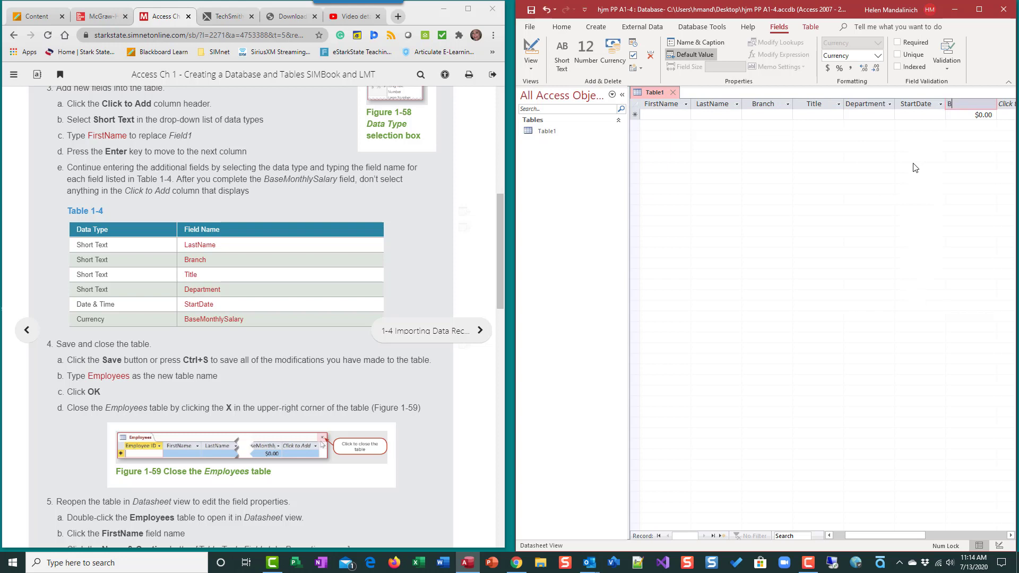
pyautogui.write('aseMonthl')
pyautogui.write('y')
pyautogui.write('Salary')
pyautogui.press('Return')
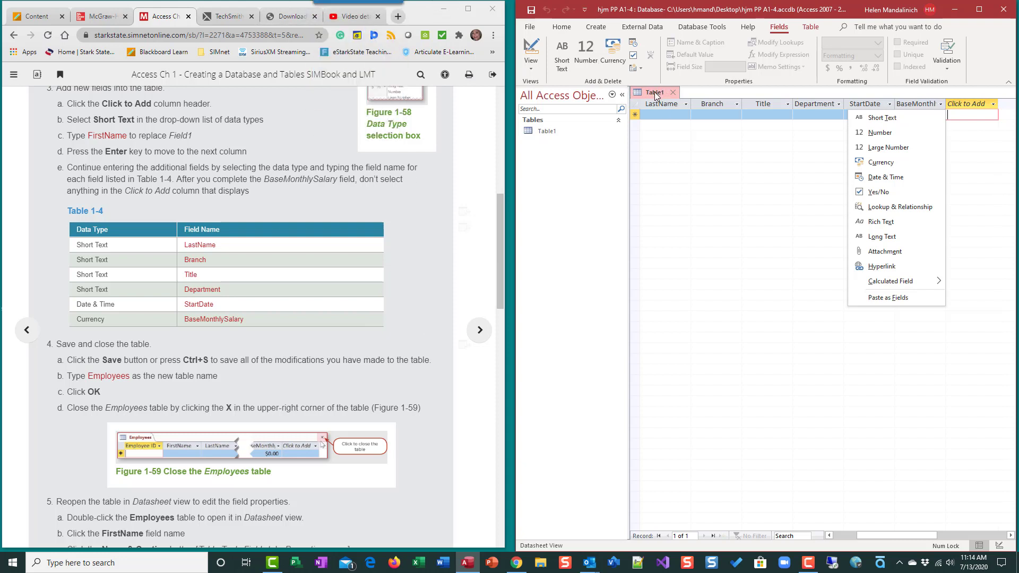
# Step: Save the table as 'Employees' and close it
pyautogui.click(531, 9)
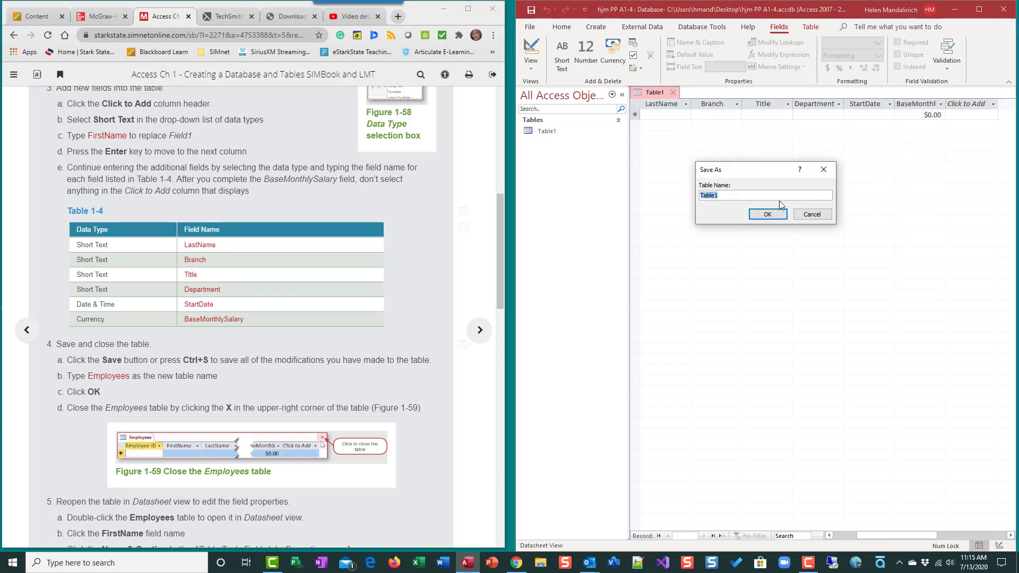
pyautogui.write('Employees')
pyautogui.press('Return')
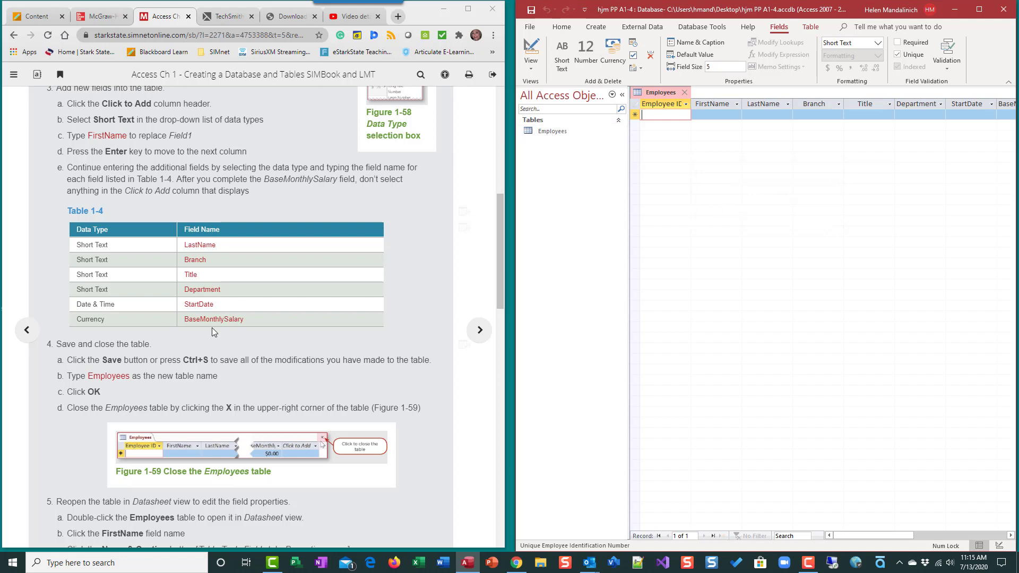
pyautogui.click(685, 93)
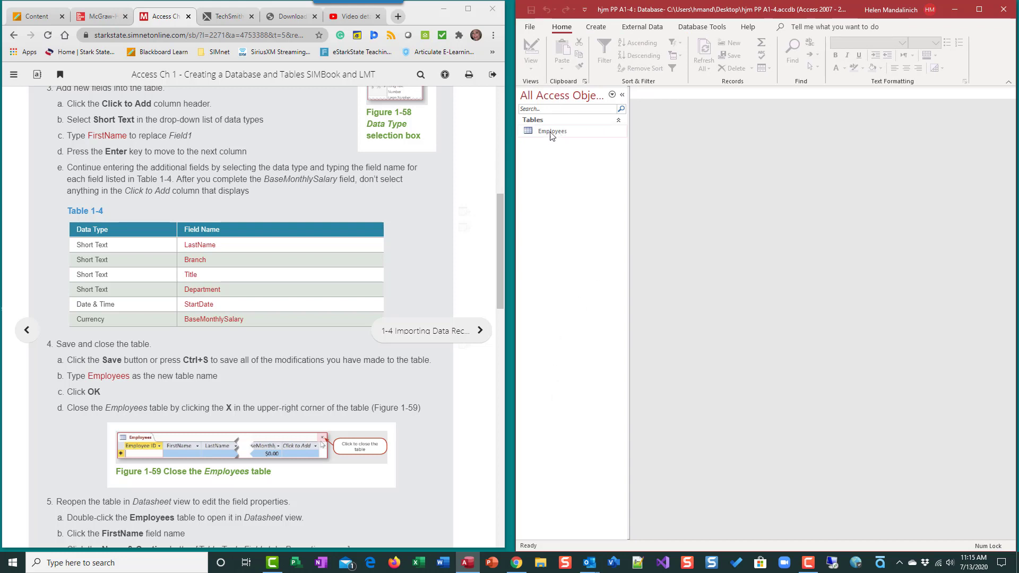
# Step: Open the Employees table in Datasheet view and collapse the Navigation Pane
pyautogui.scroll(-5, 241, 382)
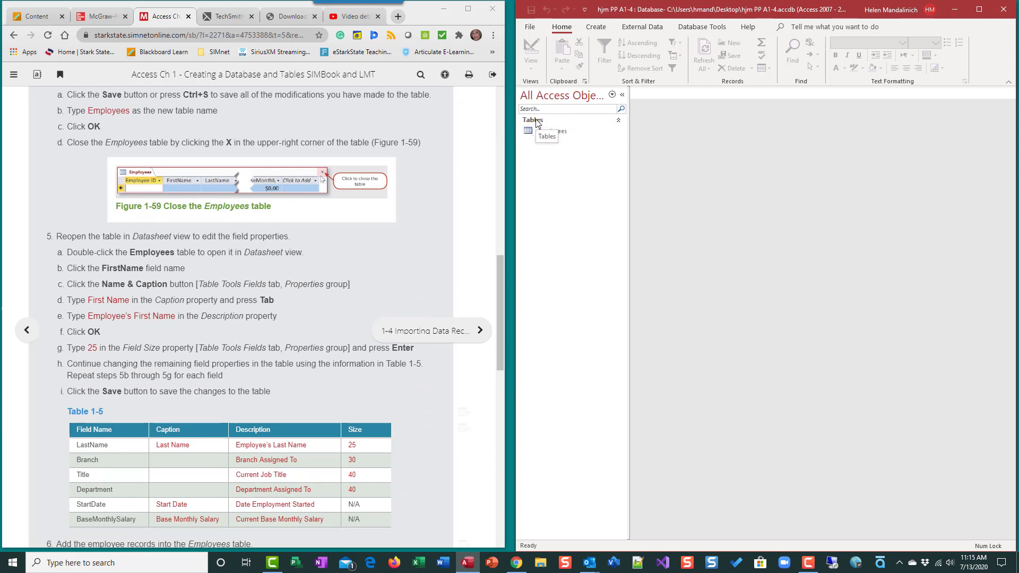
pyautogui.doubleClick(570, 133)
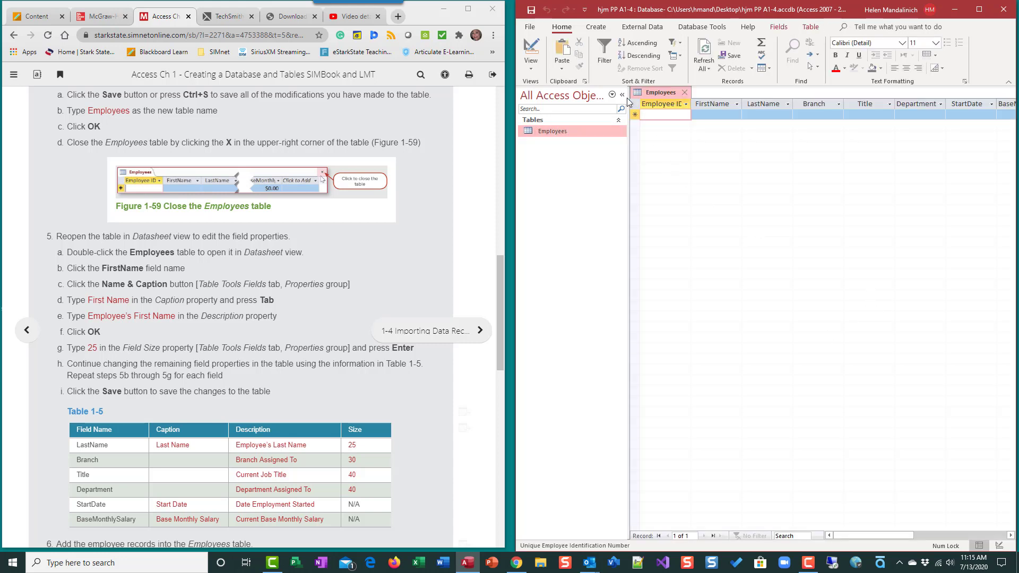
pyautogui.click(625, 96)
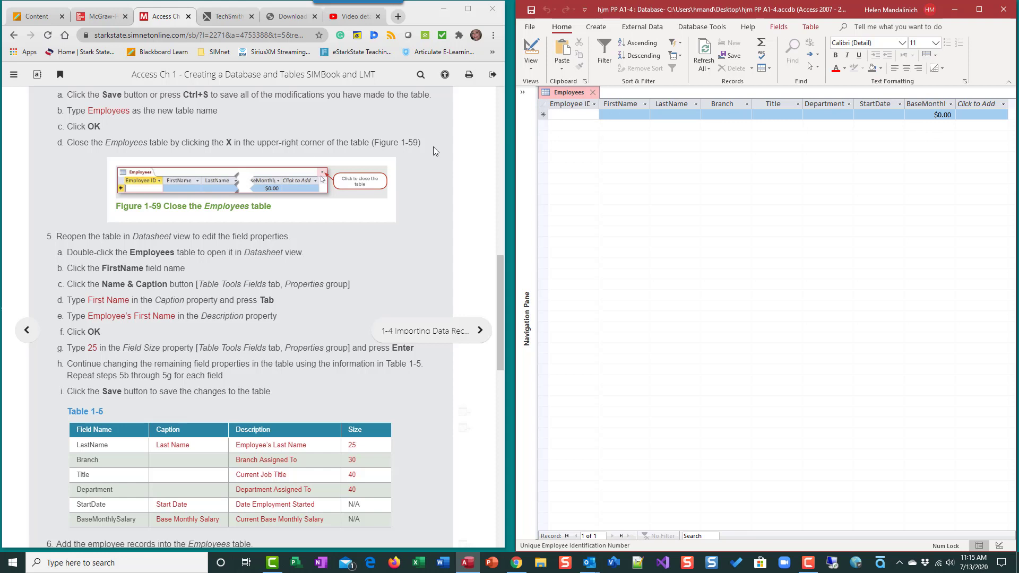
pyautogui.scroll(-2, 251, 275)
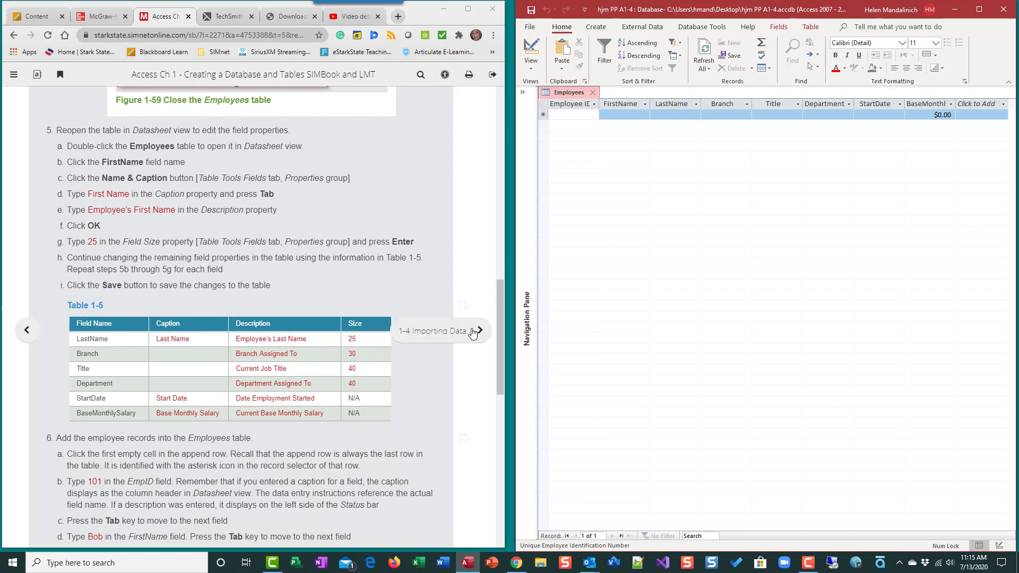
pyautogui.scroll(-7, 168, 491)
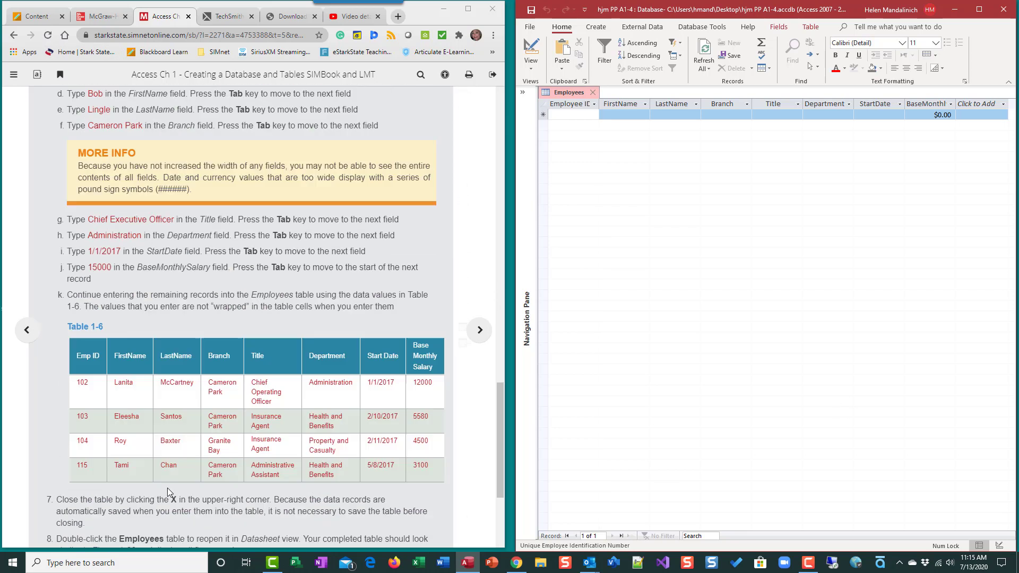
pyautogui.scroll(8, 167, 489)
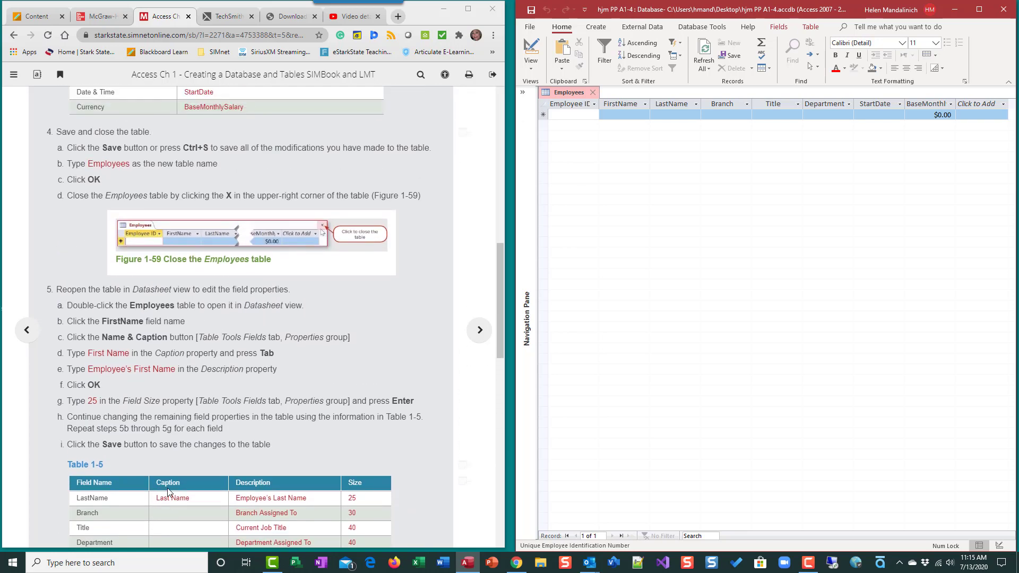
pyautogui.scroll(-1, 167, 488)
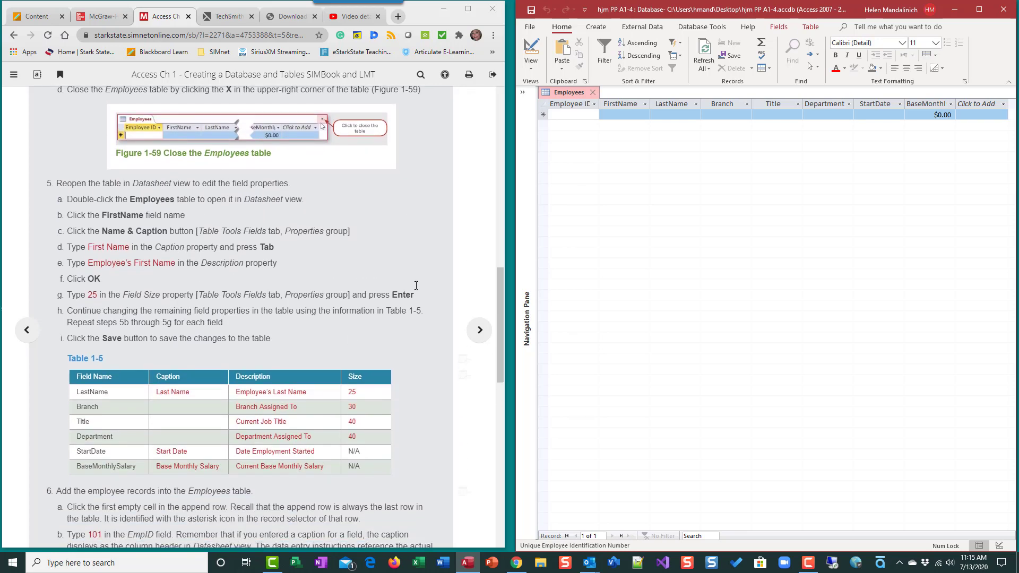
# Step: Set FirstName to field size 25, caption 'First Name', description 'Employee's First Name'
pyautogui.click(622, 113)
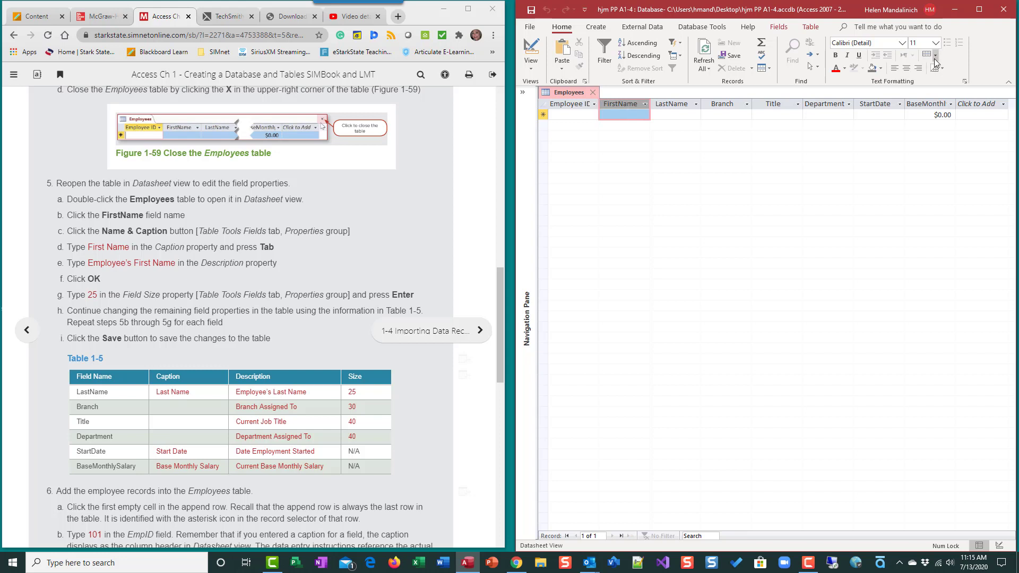
pyautogui.click(786, 29)
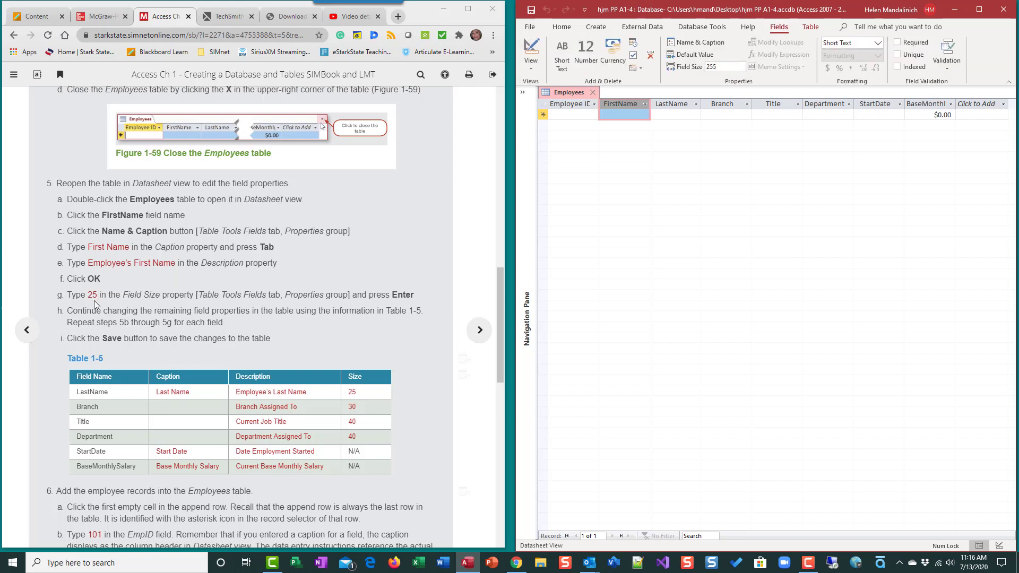
pyautogui.click(732, 65)
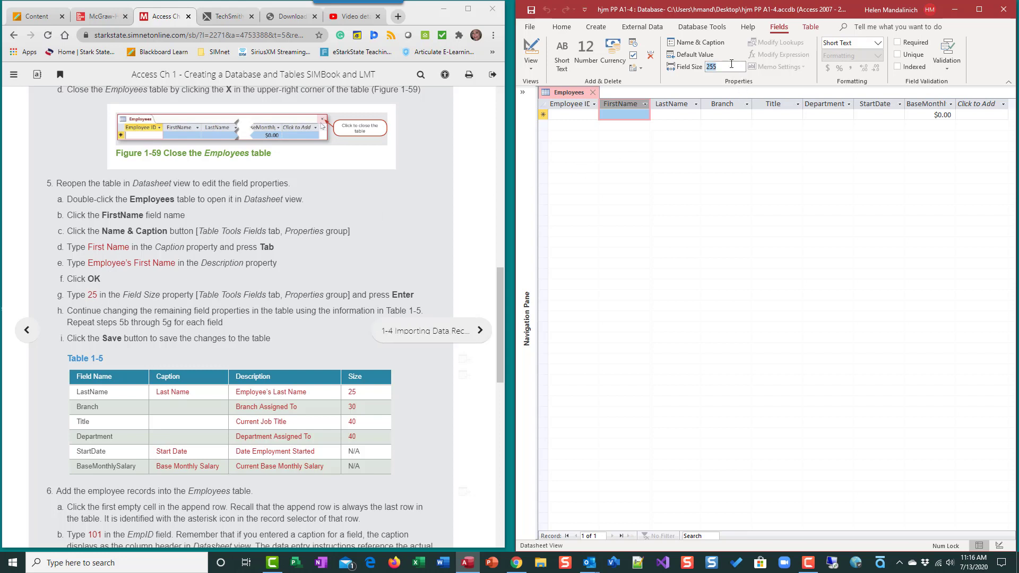
pyautogui.write('25')
pyautogui.click(713, 44)
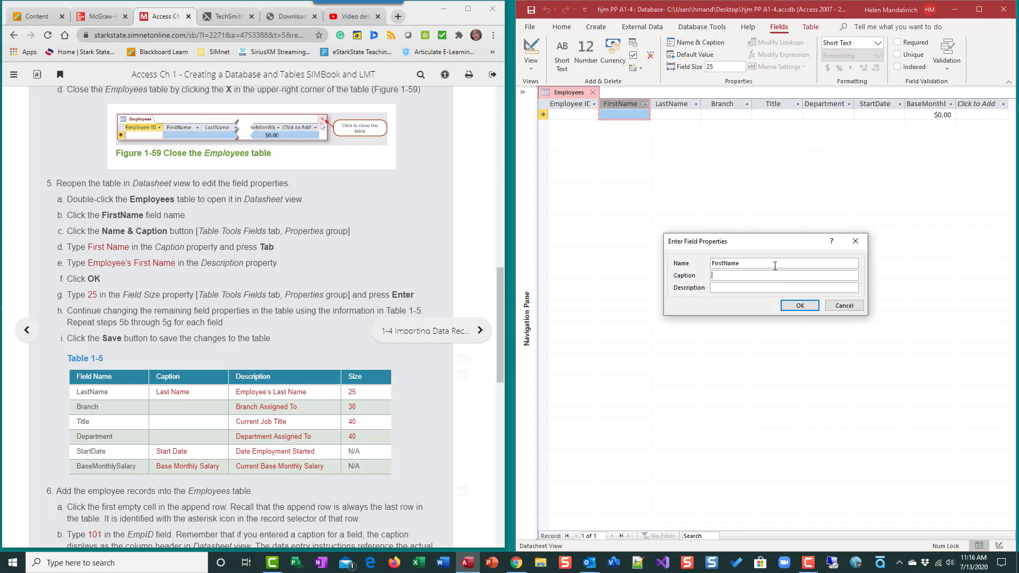
pyautogui.write('Fir')
pyautogui.write('st Name')
pyautogui.write('Employ')
pyautogui.write("ee's First Na")
pyautogui.click(810, 305)
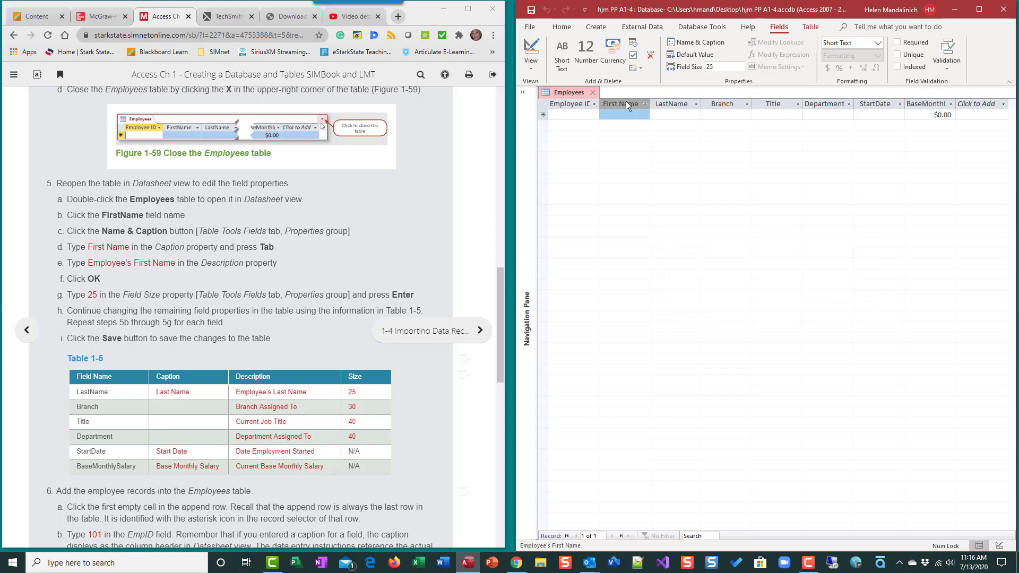
# Step: Set LastName to field size 25, caption 'Last Name', description 'Employee's Last Name'
pyautogui.click(670, 104)
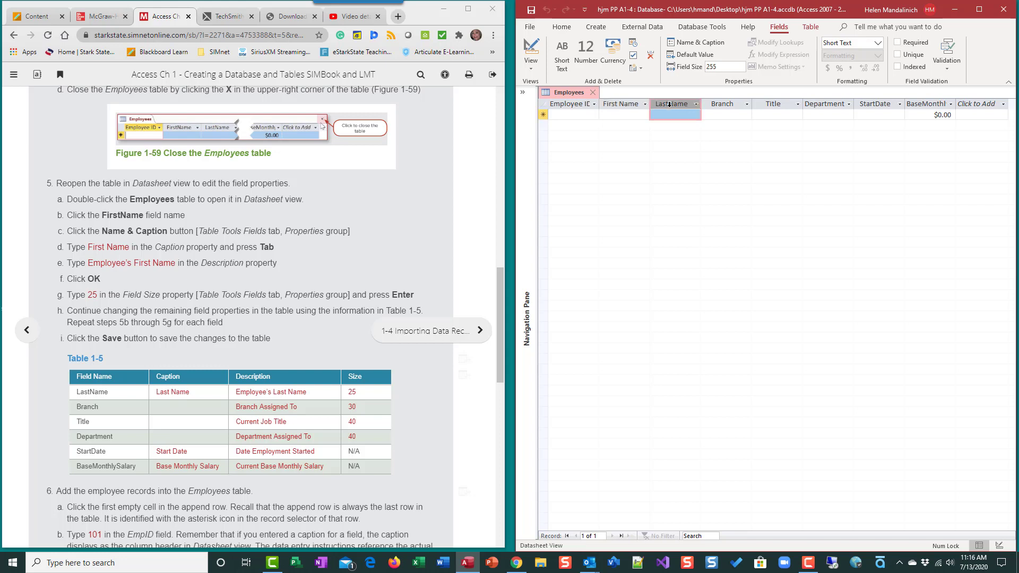
pyautogui.click(727, 67)
pyautogui.write('25')
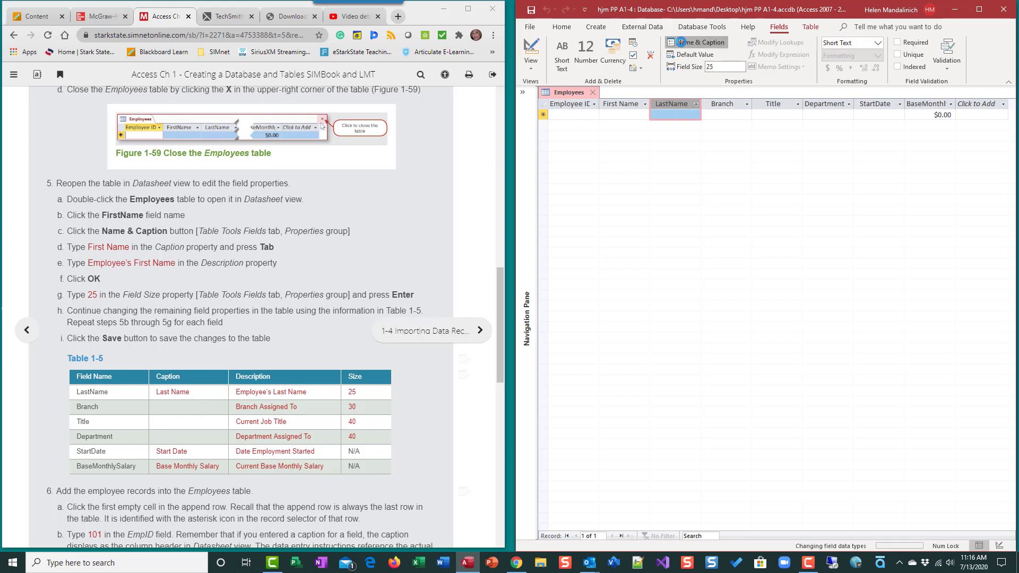
pyautogui.click(672, 42)
pyautogui.click(762, 274)
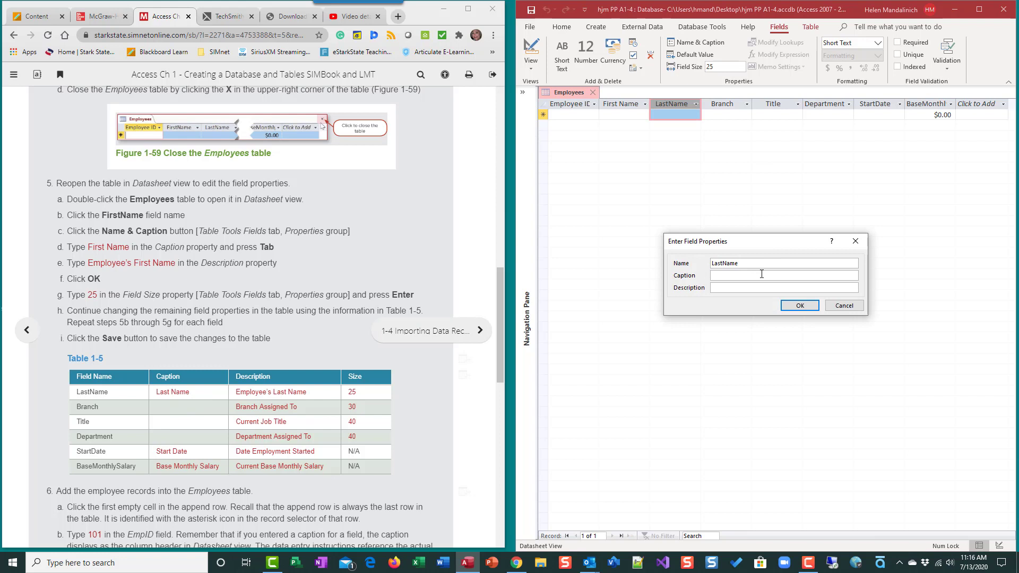
pyautogui.write("Last NamEmployee's Last")
pyautogui.click(800, 307)
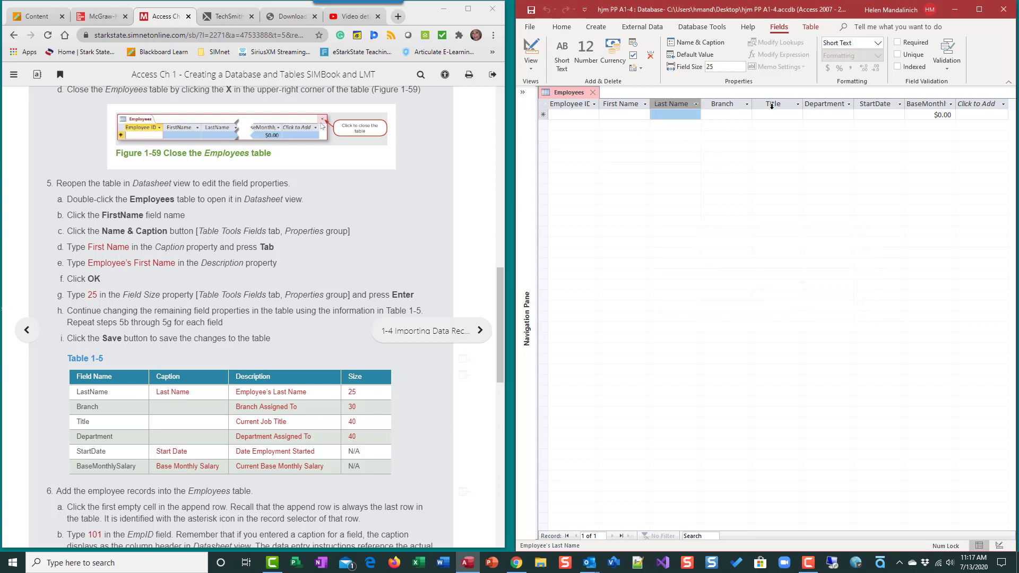
# Step: Set the Branch field size to 30 with description 'Branch Assigned To'
pyautogui.click(722, 104)
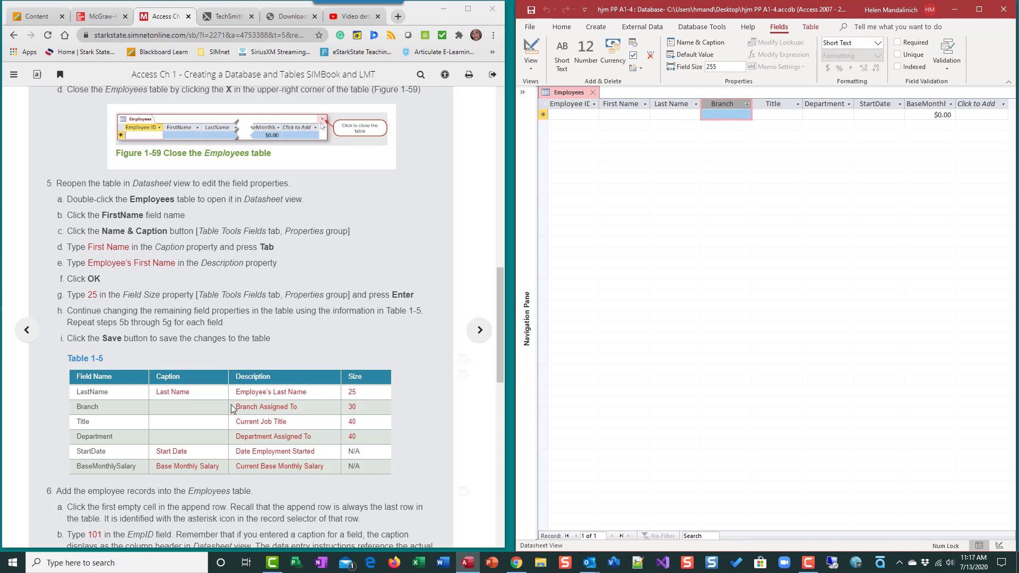
pyautogui.click(718, 67)
pyautogui.write('30')
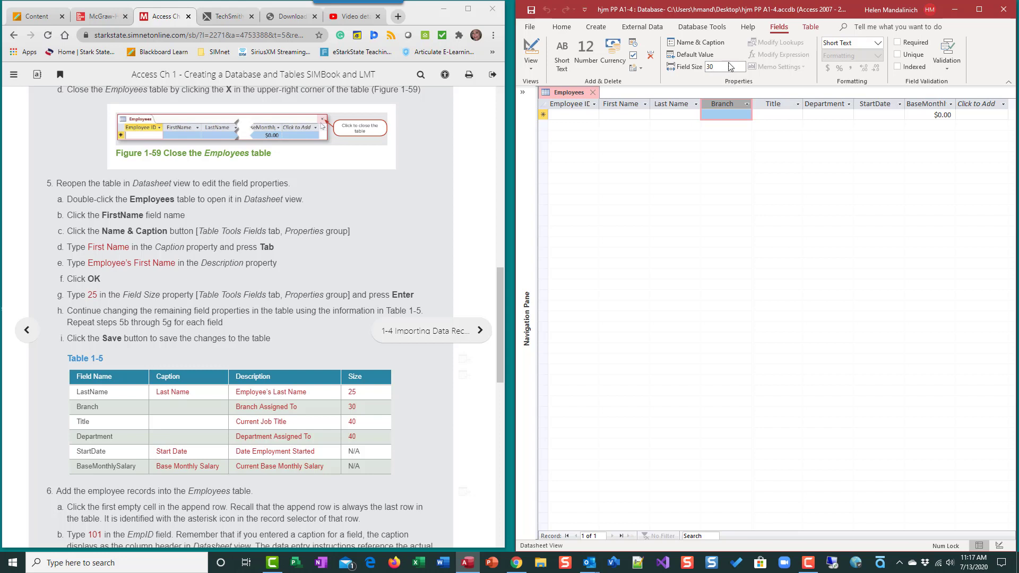
pyautogui.click(699, 42)
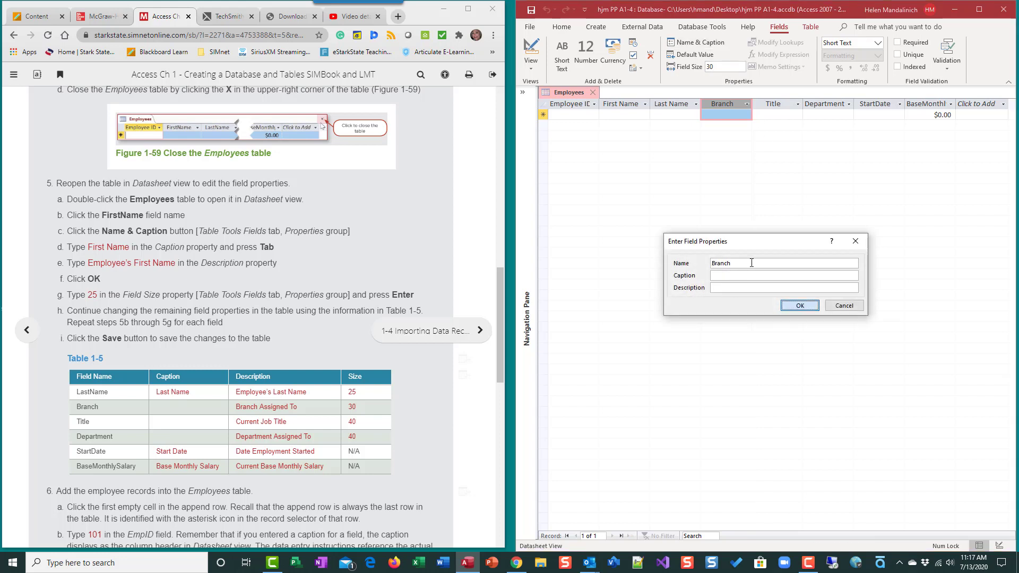
pyautogui.press('Return')
pyautogui.click(699, 42)
pyautogui.click(742, 287)
pyautogui.write('Branch Assigned To')
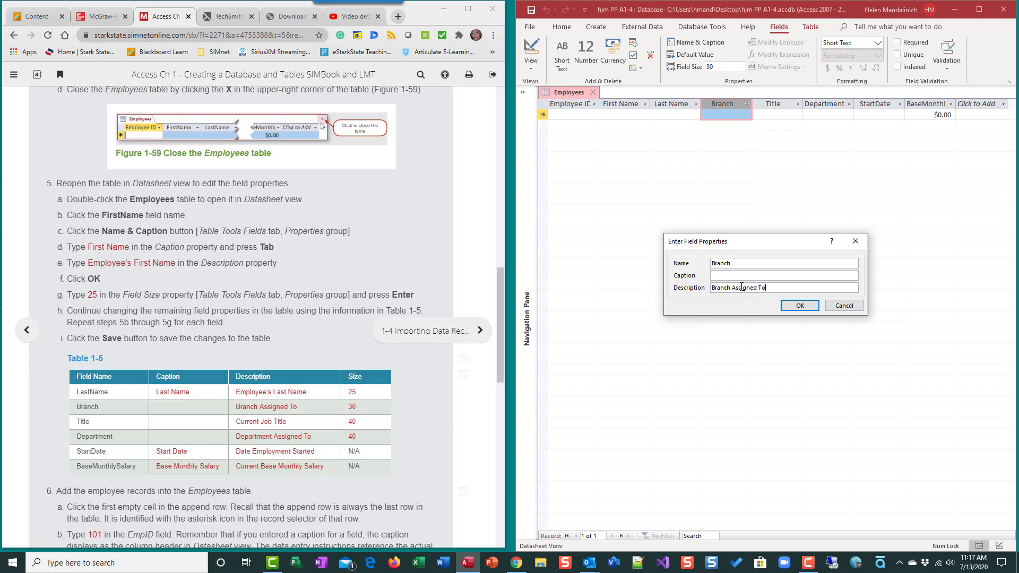
# Step: Set the Title field size to 40 and enter description 'Current Job Title'
pyautogui.click(800, 306)
pyautogui.click(777, 103)
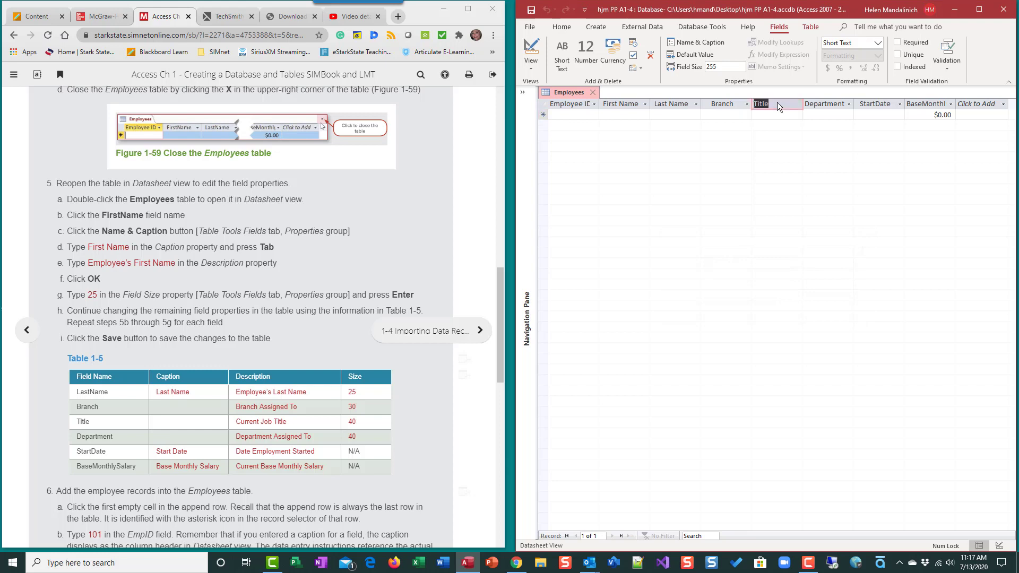
pyautogui.click(777, 102)
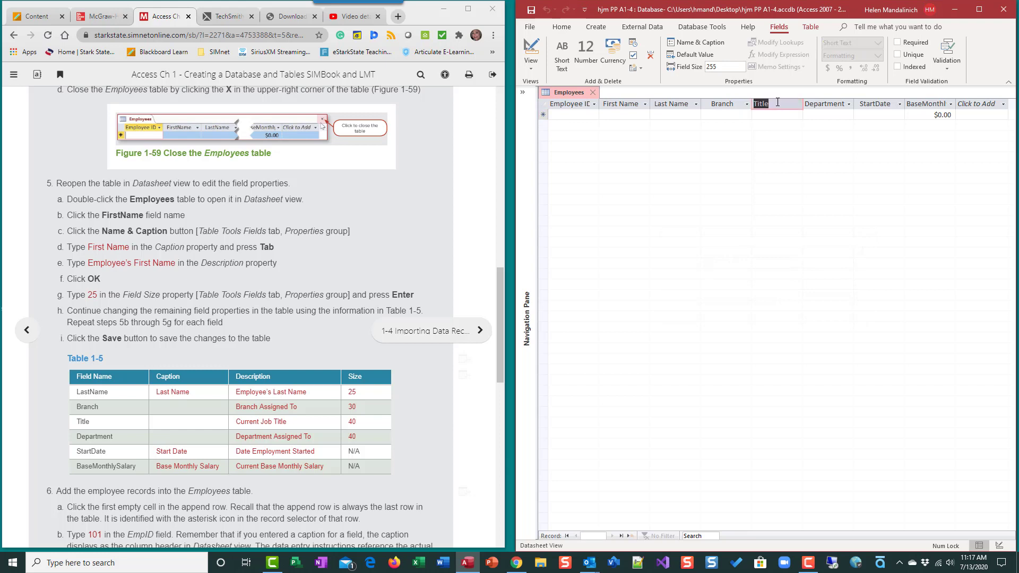
pyautogui.doubleClick(716, 66)
pyautogui.write('40')
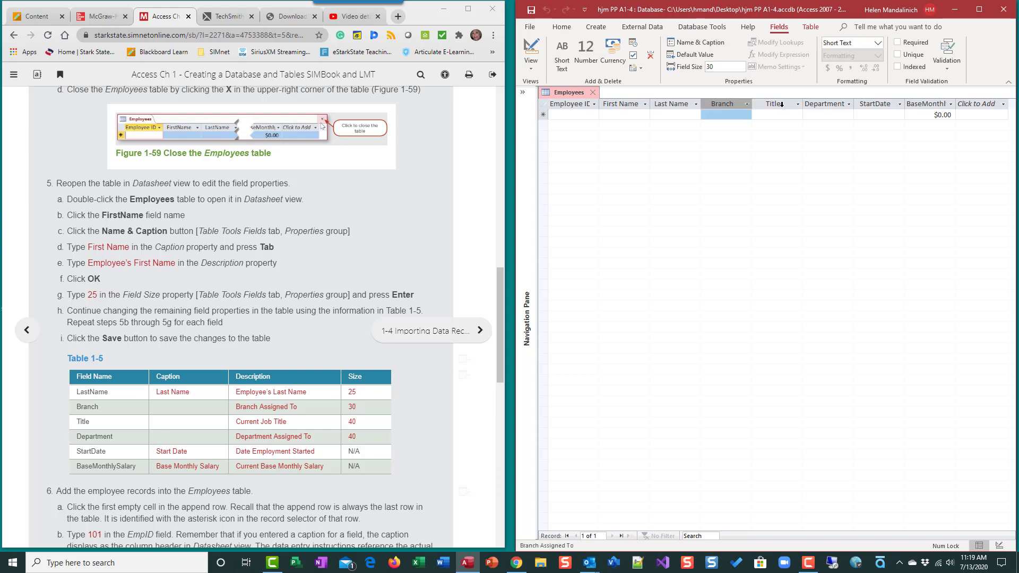
pyautogui.click(781, 105)
pyautogui.click(698, 43)
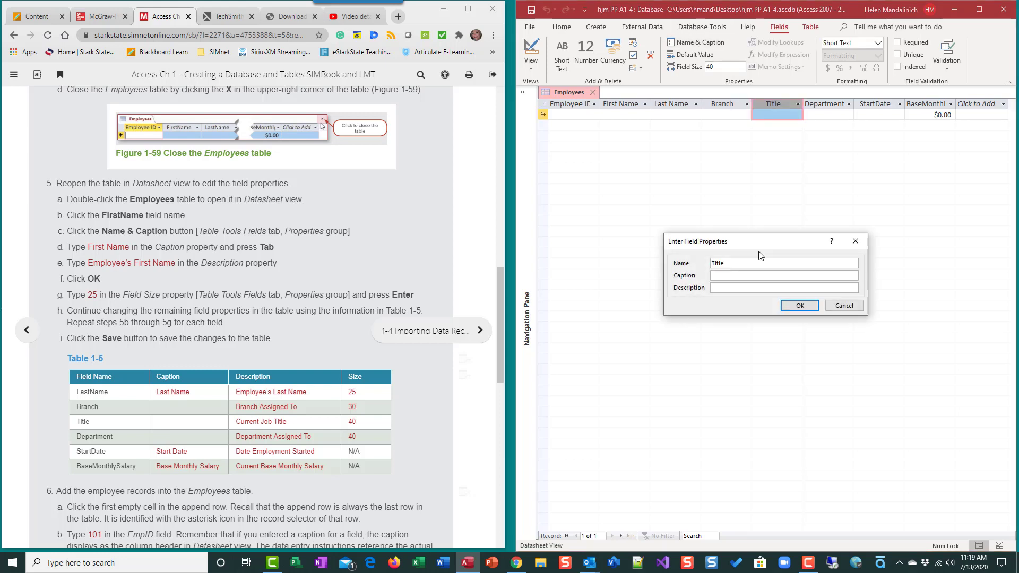
pyautogui.click(738, 288)
pyautogui.write('current')
pyautogui.press('BackSpace')
pyautogui.press('BackSpace')
pyautogui.press('BackSpace')
pyautogui.press('BackSpace')
pyautogui.press('BackSpace')
pyautogui.write('rrent Job Title')
# Step: Set Department to field size 40 with description 'Department Assigned To'
pyautogui.click(800, 306)
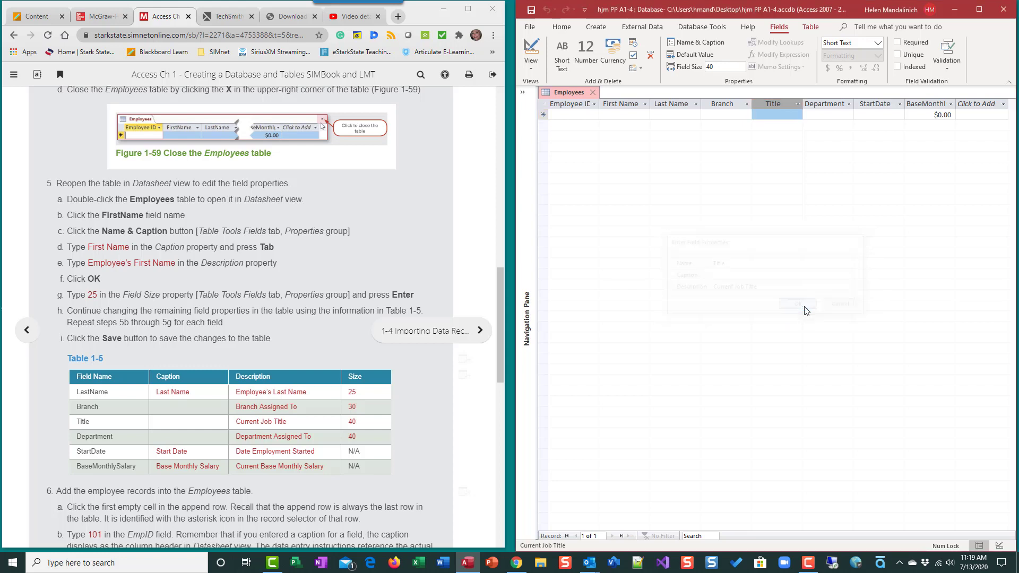
pyautogui.click(828, 103)
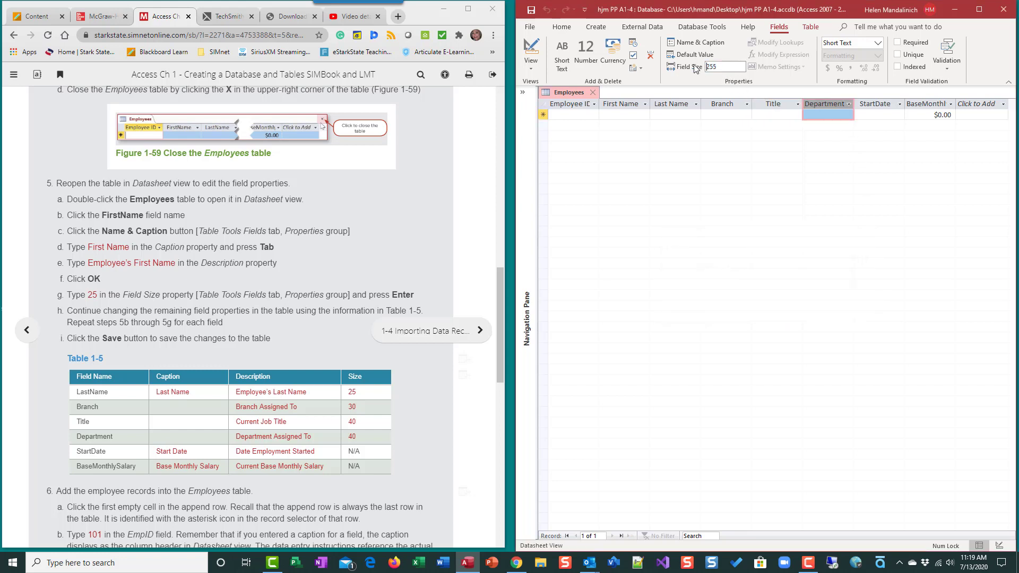
pyautogui.write('40')
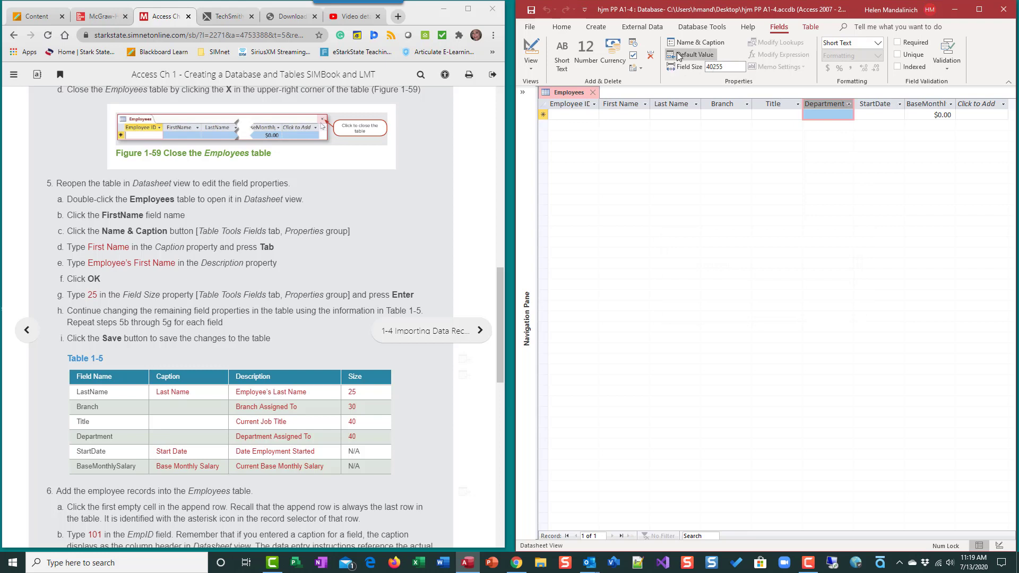
pyautogui.doubleClick(729, 67)
pyautogui.write('40')
pyautogui.click(696, 42)
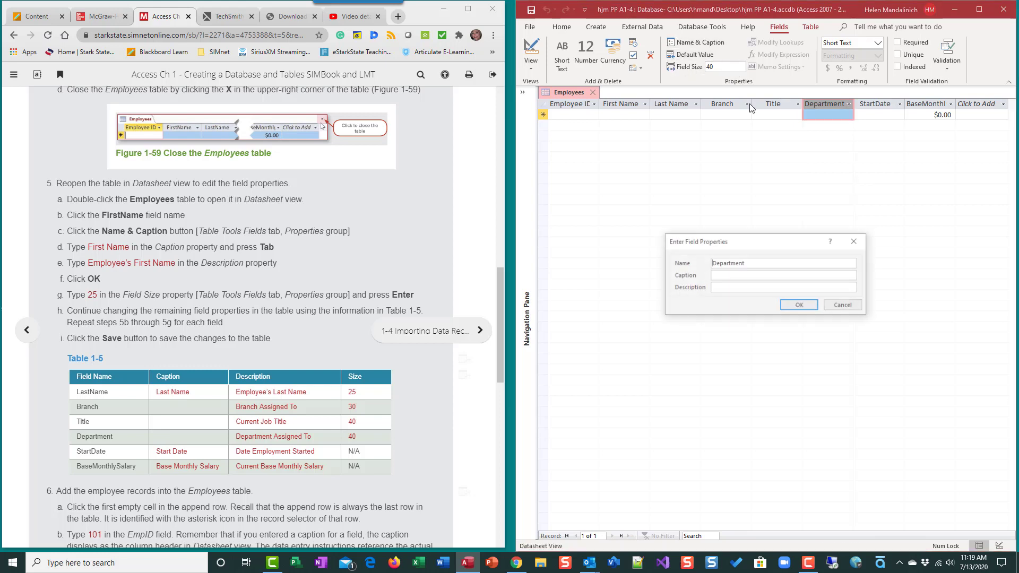
pyautogui.click(747, 288)
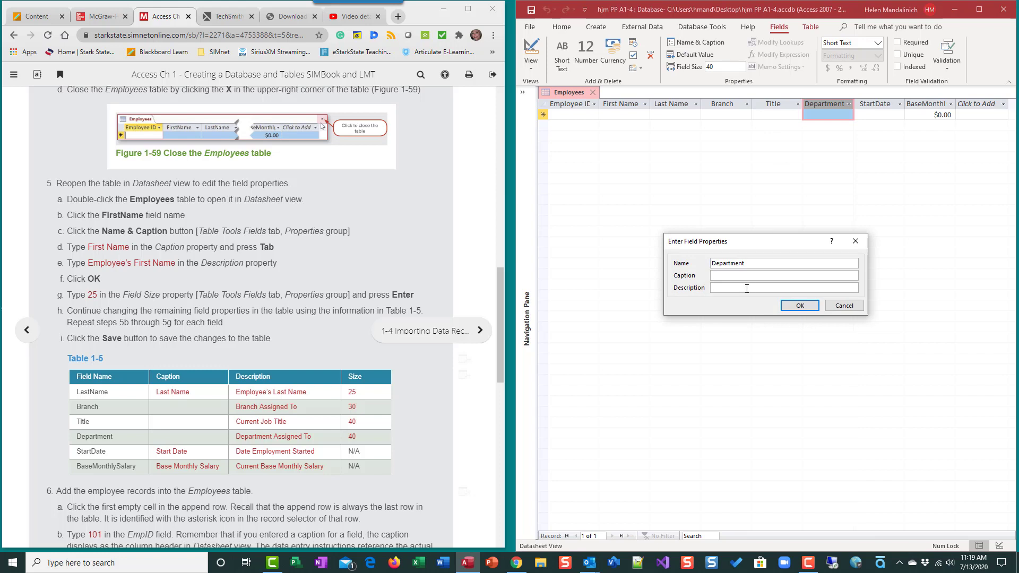
pyautogui.write('Department Assigned To')
pyautogui.click(800, 306)
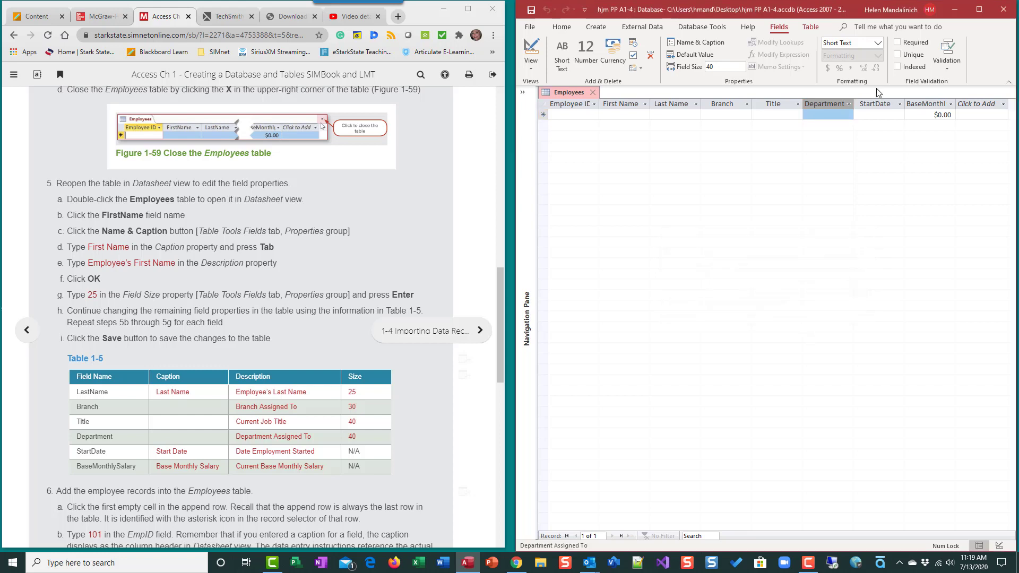
# Step: Give StartDate the caption 'Start Date' and description 'Date Employment Started'
pyautogui.click(877, 104)
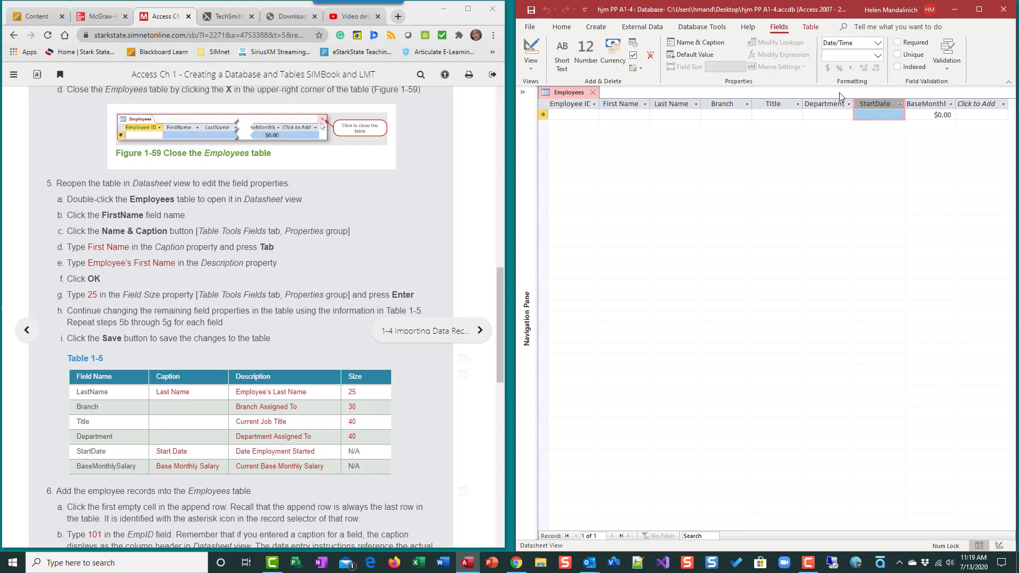
pyautogui.click(697, 42)
pyautogui.press('Tab')
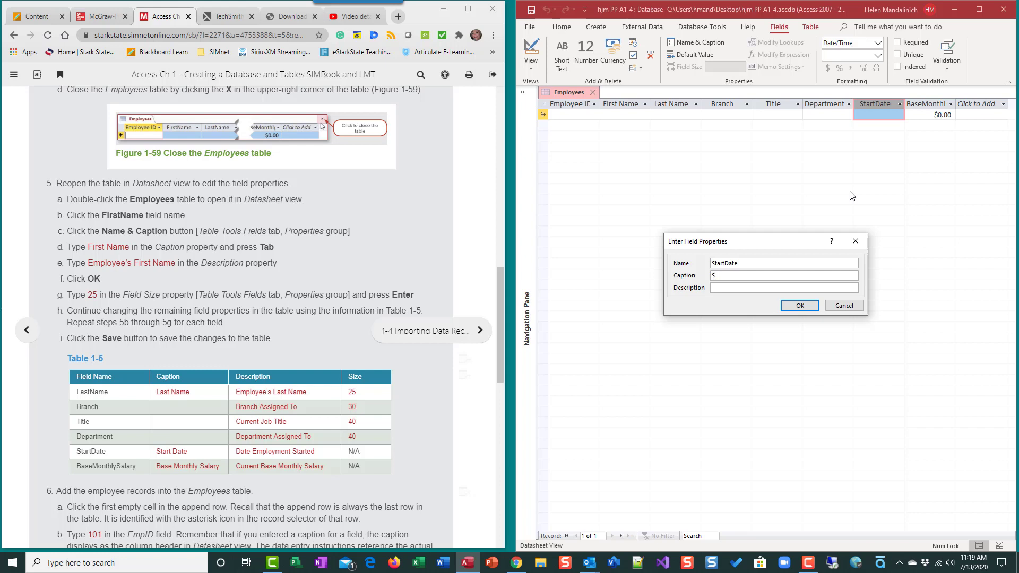
pyautogui.write('Start Date')
pyautogui.press('Tab')
pyautogui.write('Date Employemment Started')
# Step: Give BaseMonthlySalary caption 'Base Monthly Salary' and description 'Current Base Monthly Salary'
pyautogui.click(798, 306)
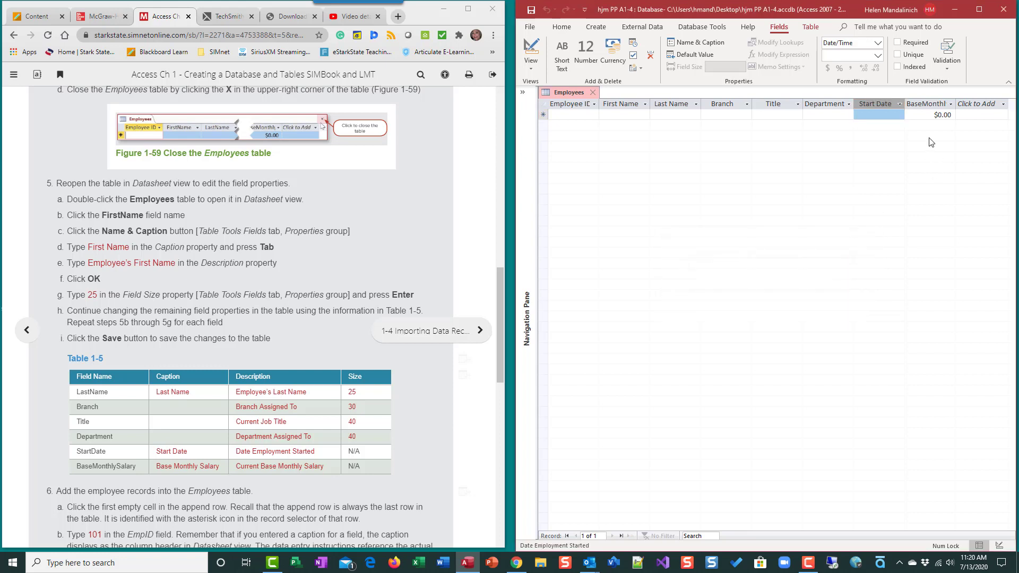
pyautogui.click(926, 104)
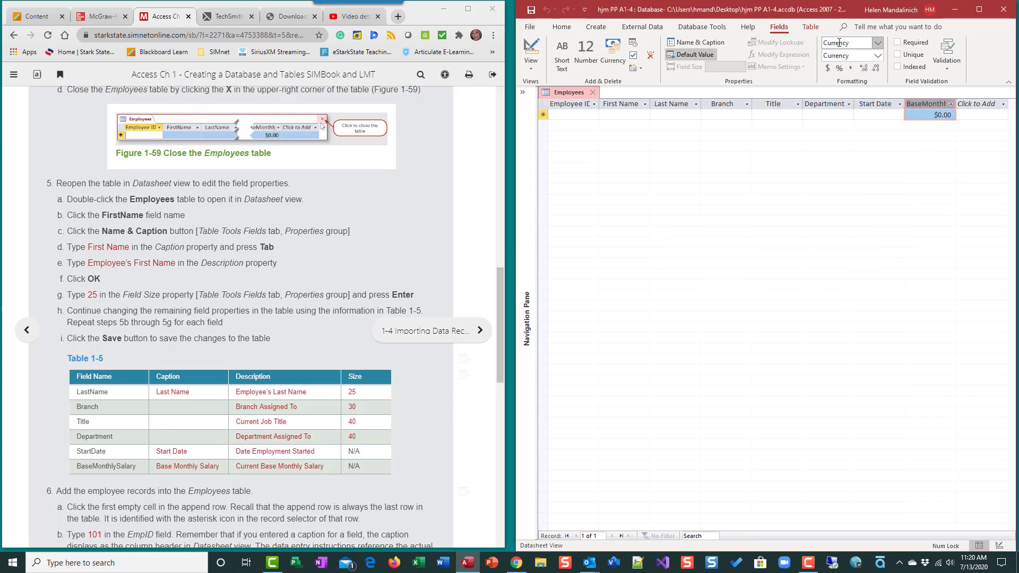
pyautogui.click(708, 44)
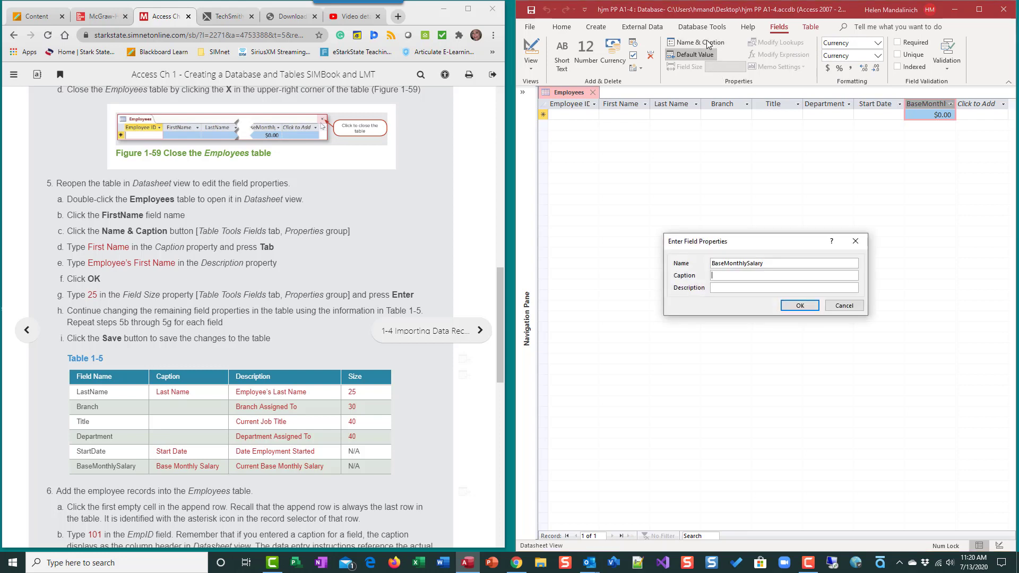
pyautogui.press('Tab')
pyautogui.write('B')
pyautogui.press('BackSpace')
pyautogui.write('Current Ba')
pyautogui.write('se Mont')
pyautogui.press('BackSpace')
pyautogui.press('BackSpace')
pyautogui.press('BackSpace')
pyautogui.press('BackSpace')
pyautogui.press('BackSpace')
pyautogui.press('BackSpace')
pyautogui.press('BackSpace')
pyautogui.press('BackSpace')
pyautogui.press('BackSpace')
pyautogui.press('BackSpace')
pyautogui.press('BackSpace')
pyautogui.press('BackSpace')
pyautogui.press('BackSpace')
pyautogui.press('BackSpace')
pyautogui.press('BackSpace')
pyautogui.write('Base Monthly Salary')
pyautogui.press('Tab')
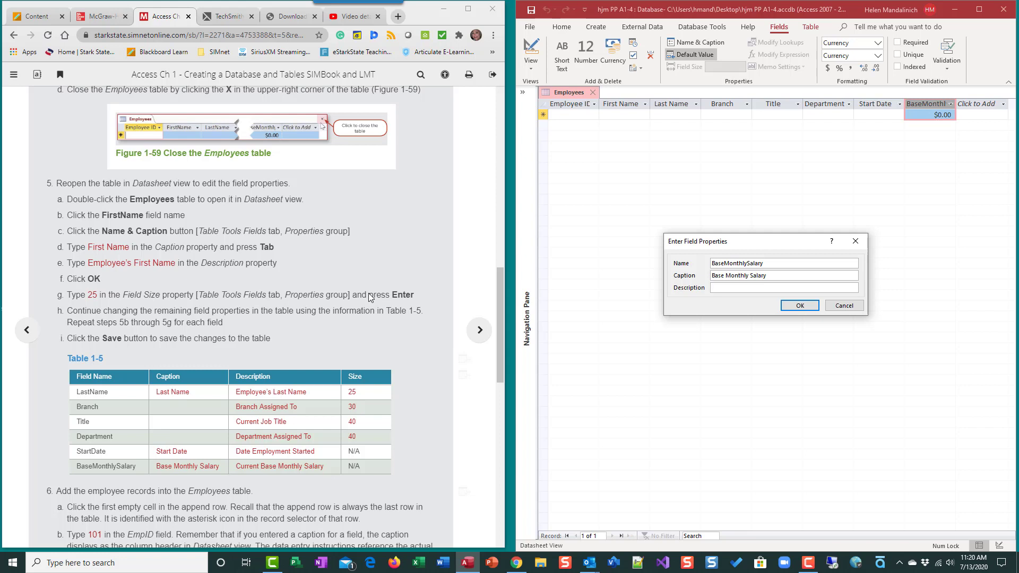
pyautogui.write('Current Base Monthly Salary')
pyautogui.click(800, 306)
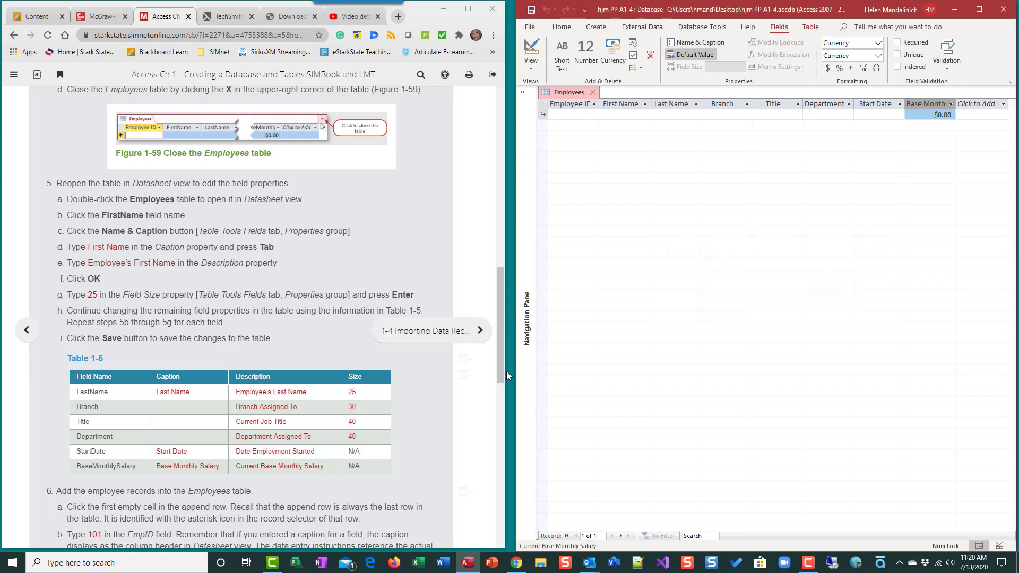
pyautogui.scroll(-2, 276, 423)
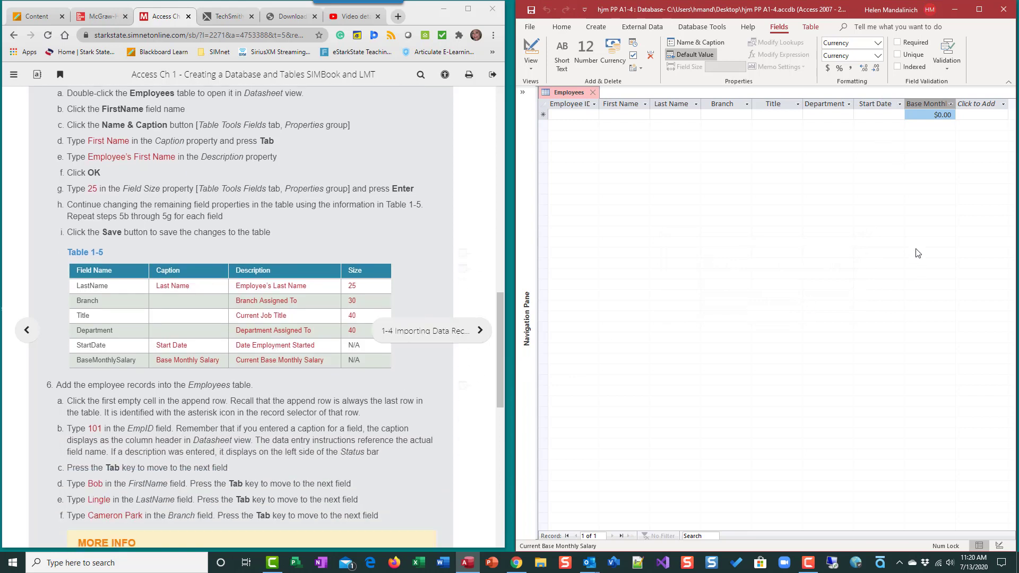